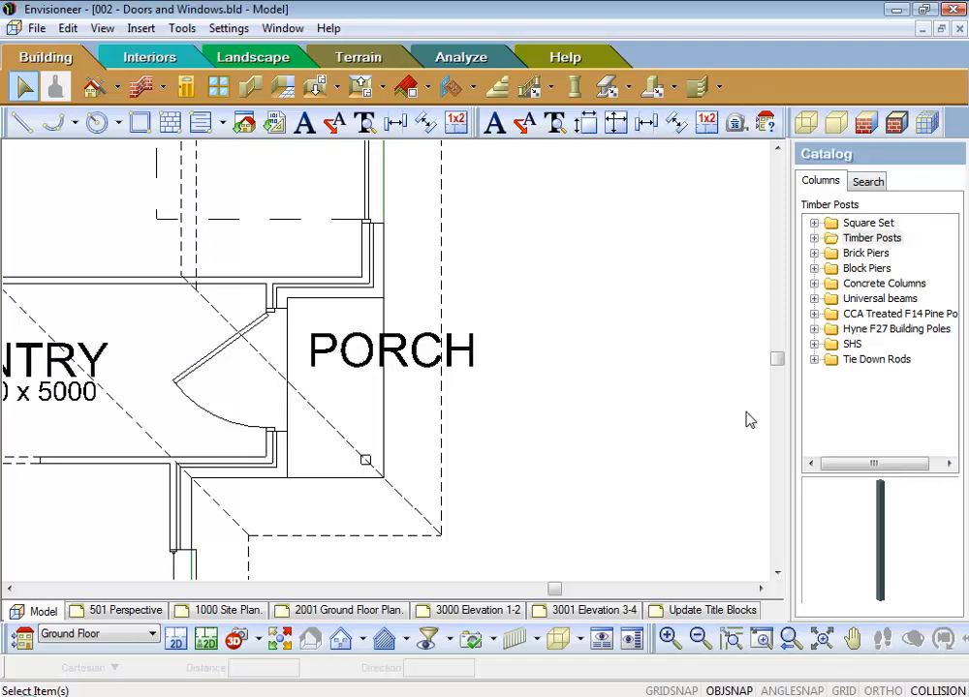
- Choose the 300 x 500 x 2400 Tapered Column for mono footings placed by picking points, and open its properties
click(675, 89)
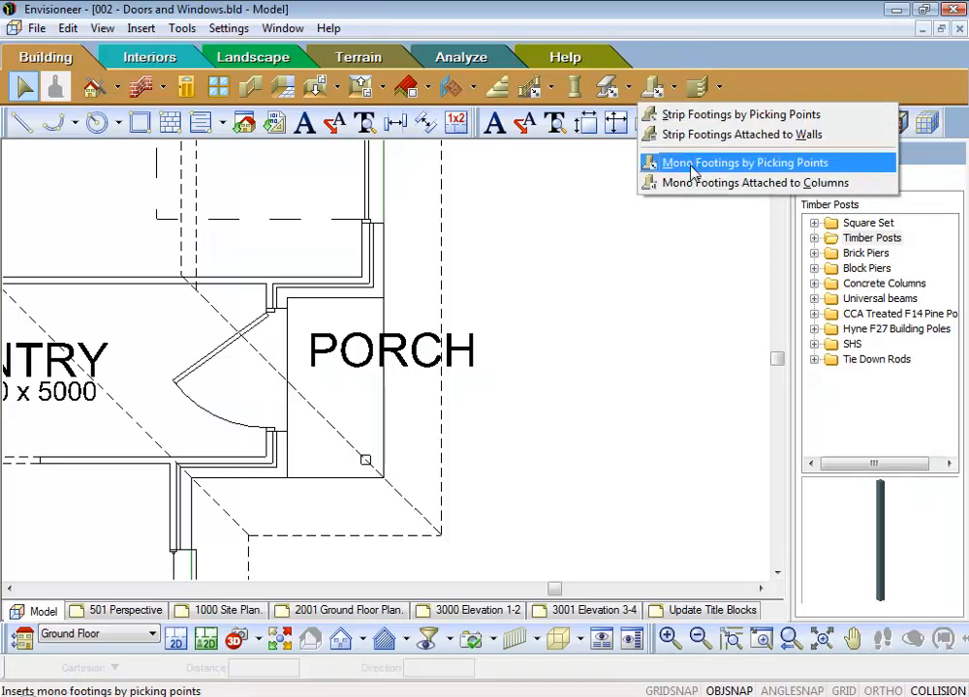
click(694, 170)
click(882, 314)
right_click(870, 315)
click(765, 347)
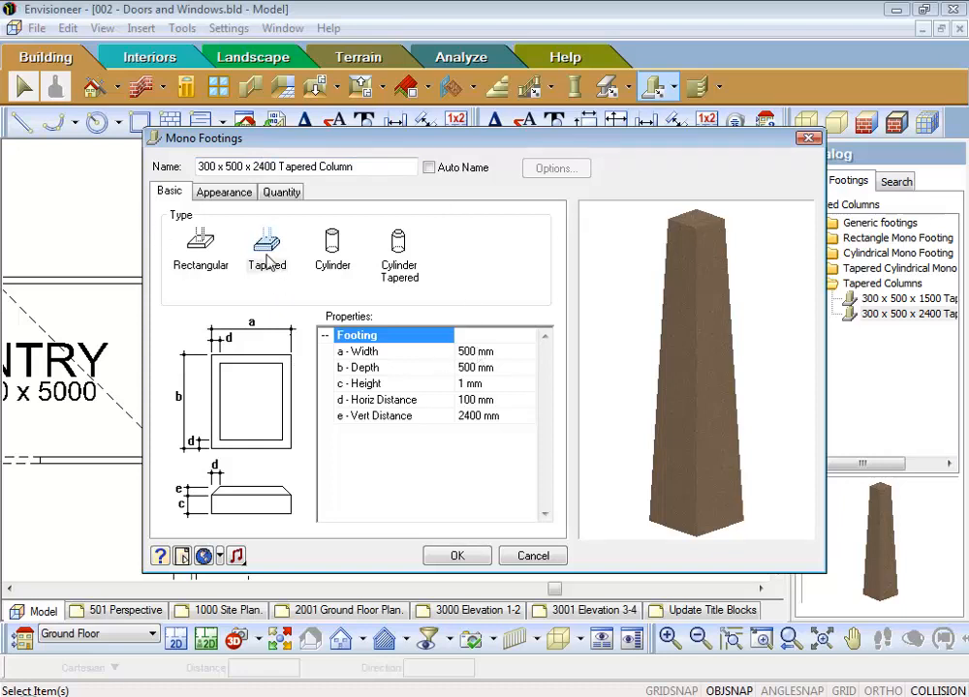
- Define the footing as Tapered with a height of 1 mm and a vertical distance of 2400 mm
click(401, 249)
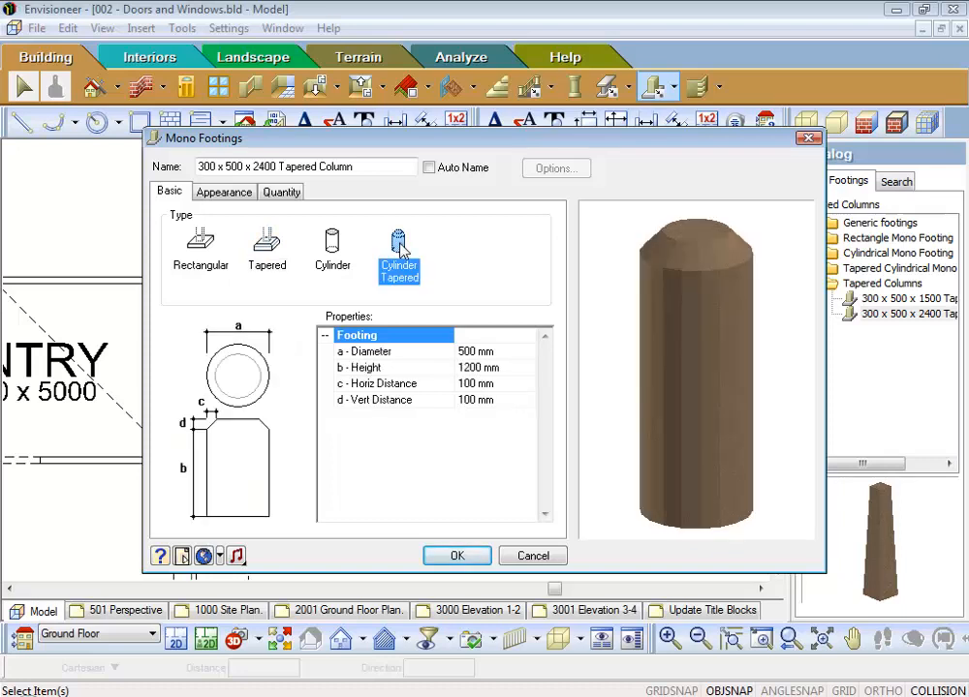
click(266, 244)
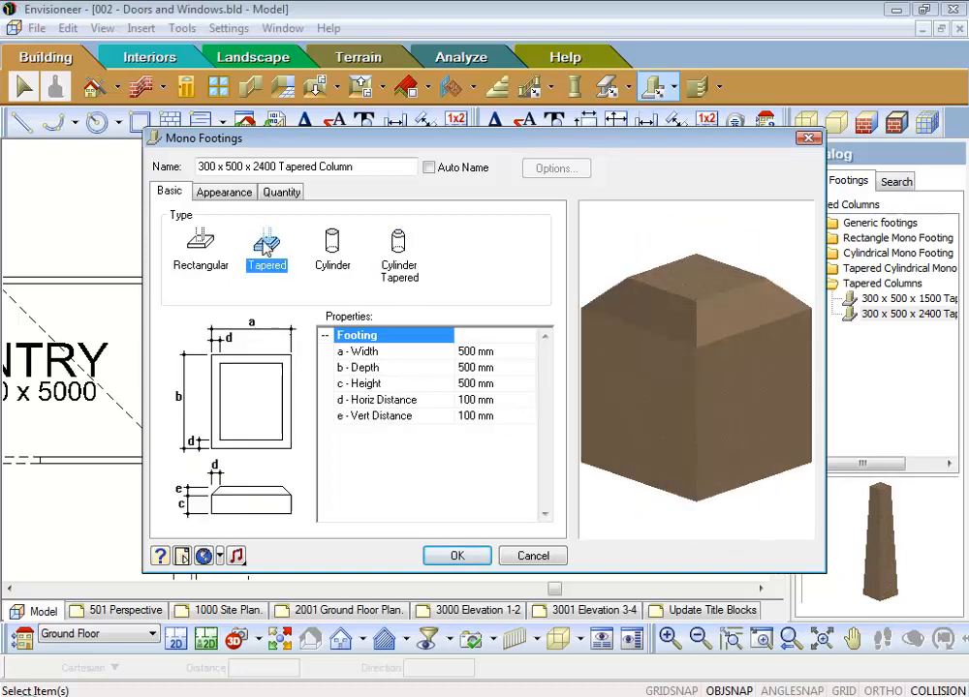
click(473, 352)
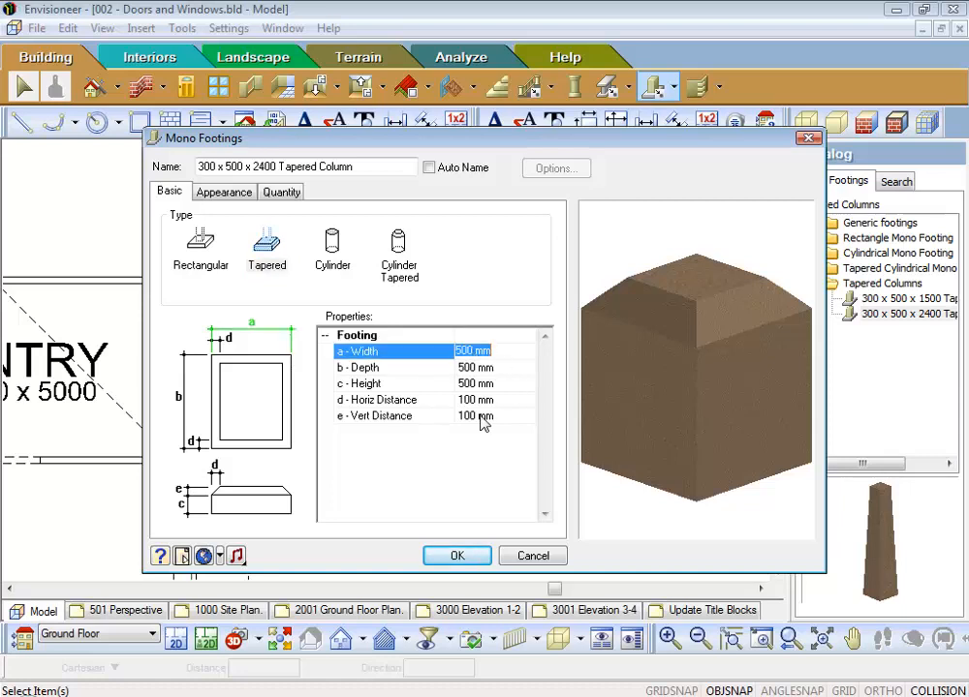
click(472, 368)
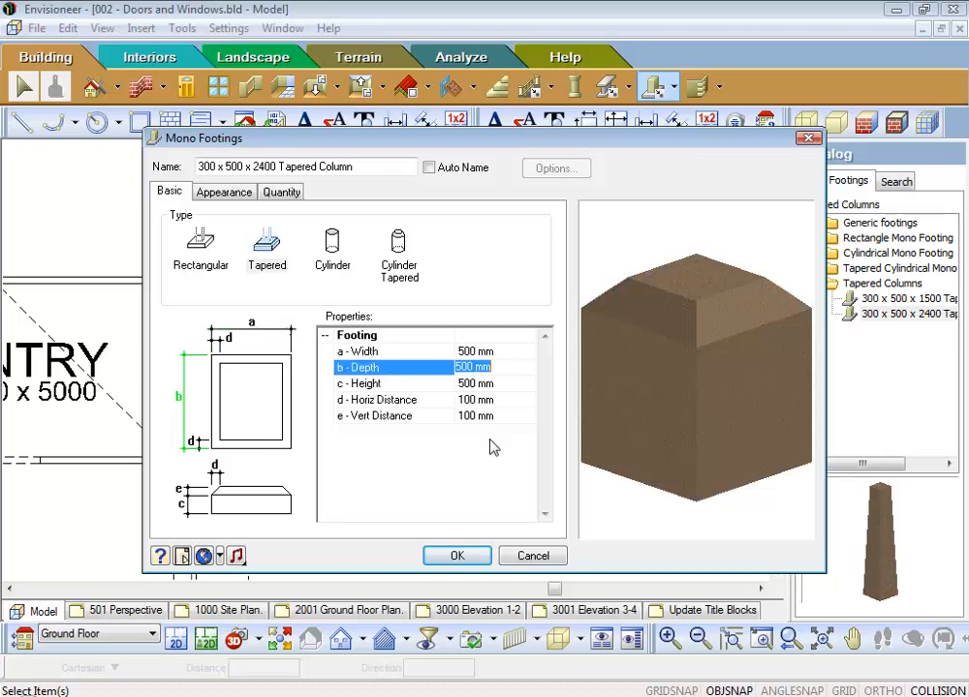
click(471, 383)
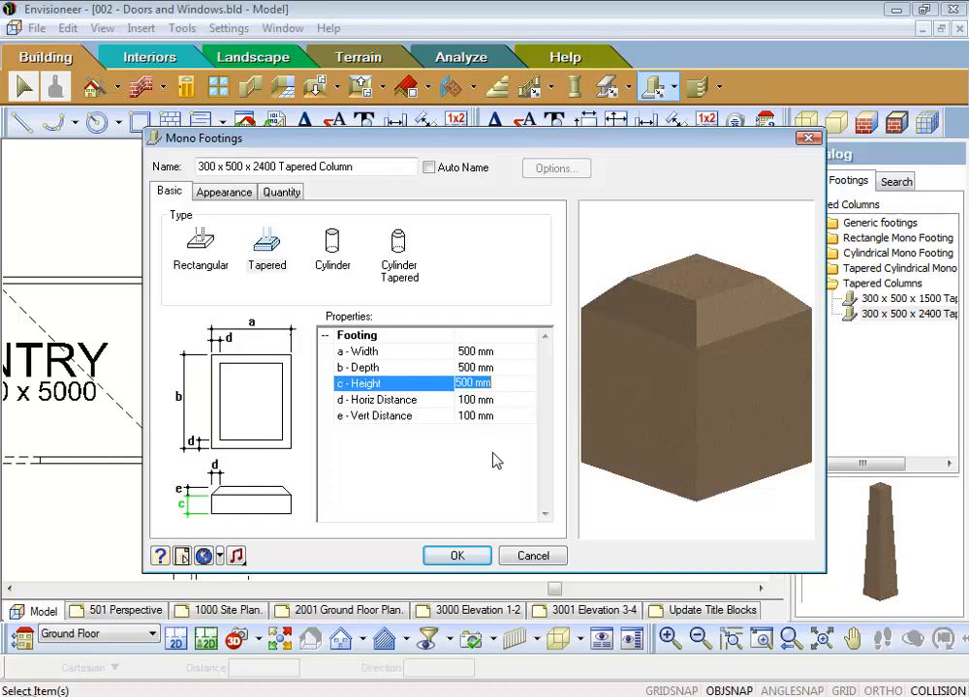
text(1)
click(475, 400)
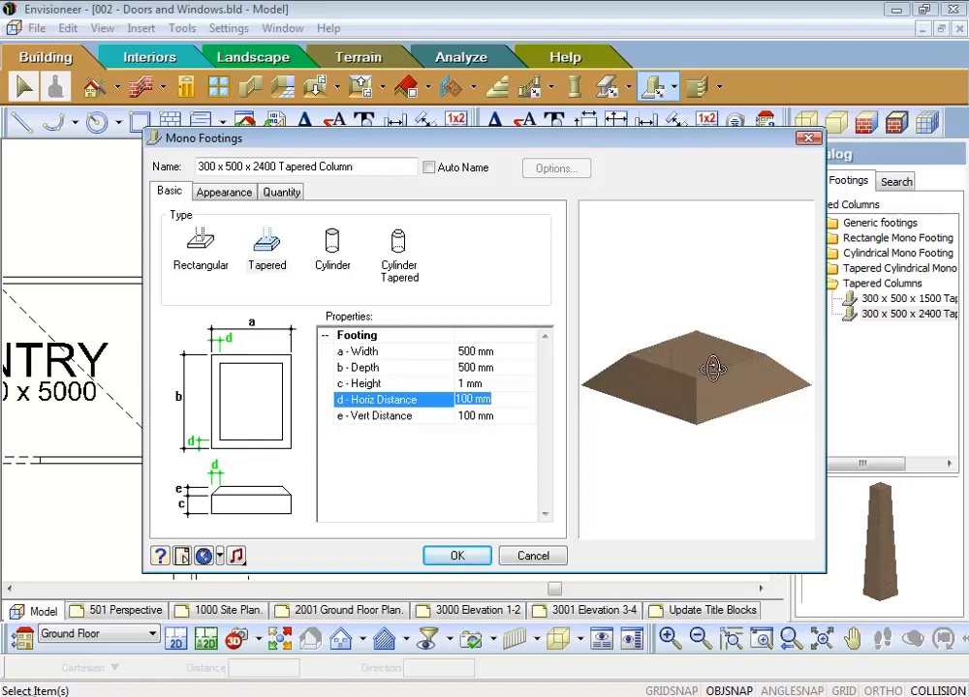
click(421, 415)
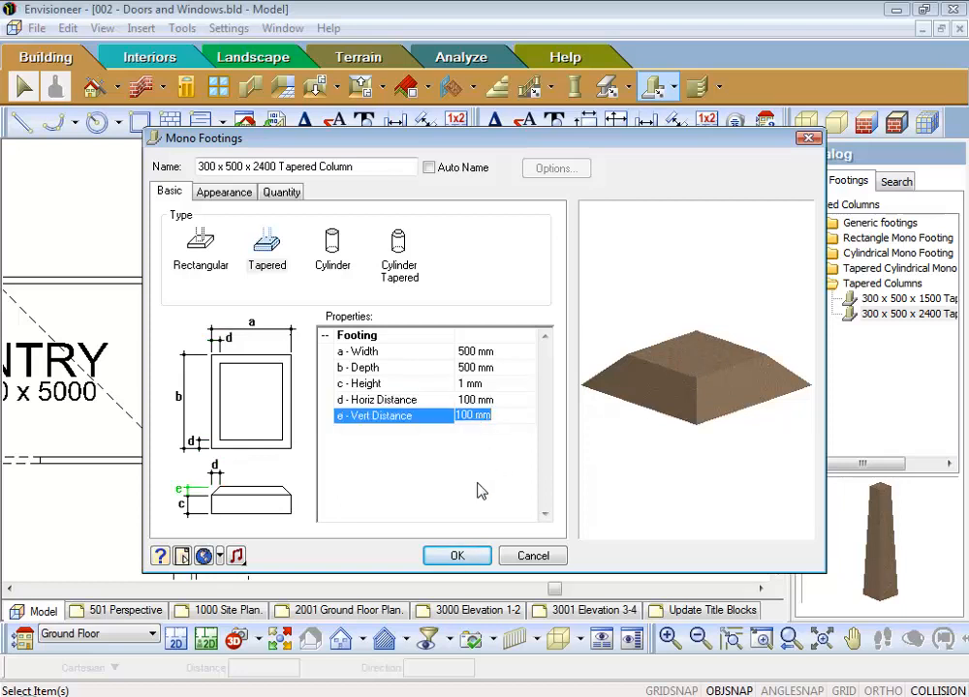
text(2400)
click(492, 405)
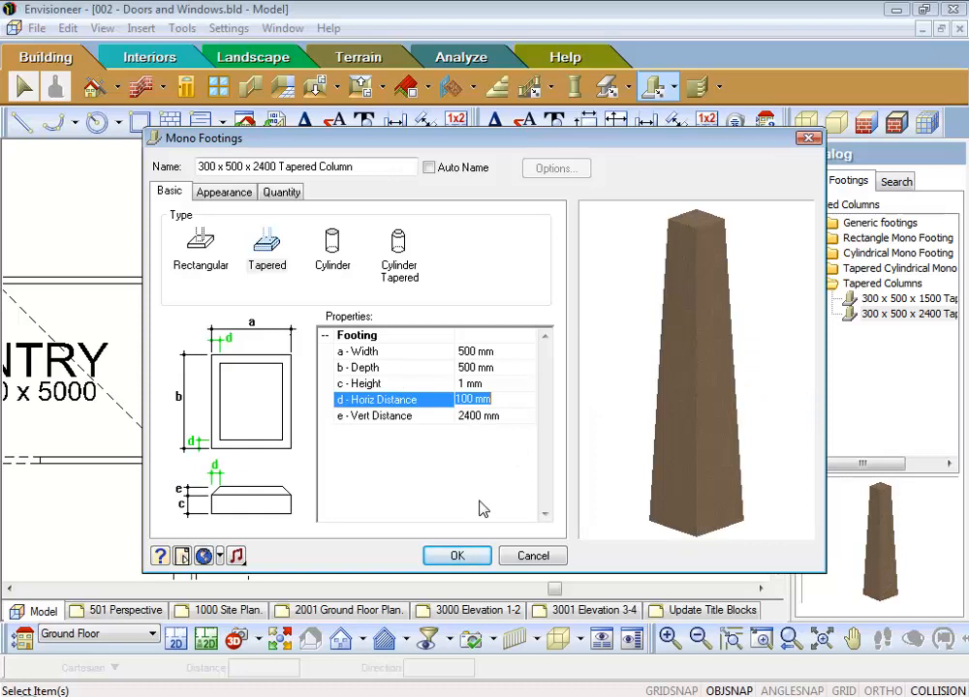
click(457, 556)
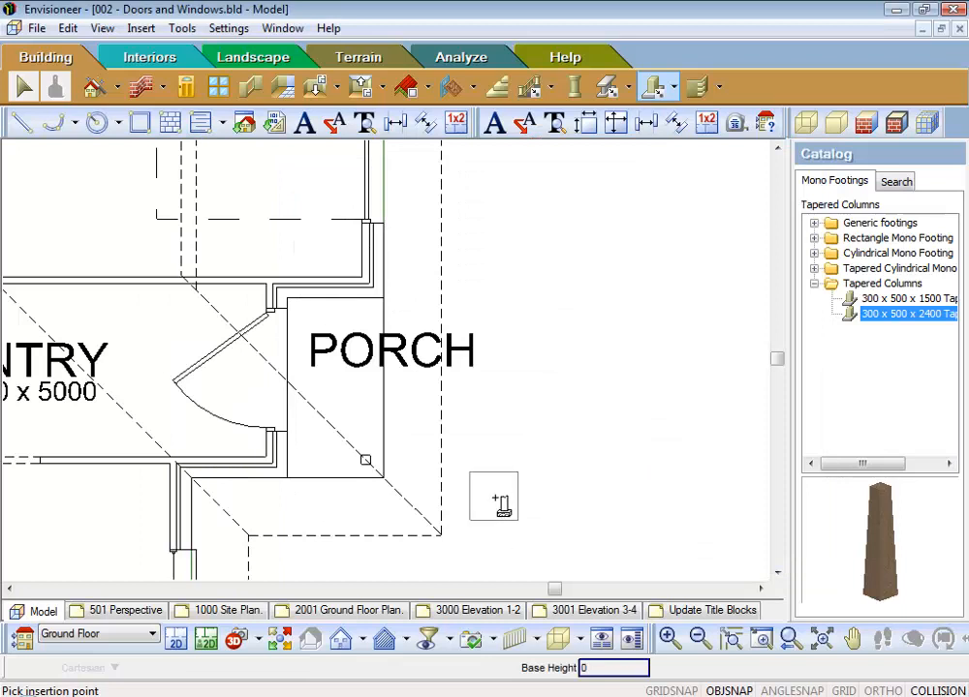
- Place one tapered column footing on the empty ground just outside the porch and finish the insertion
click(493, 458)
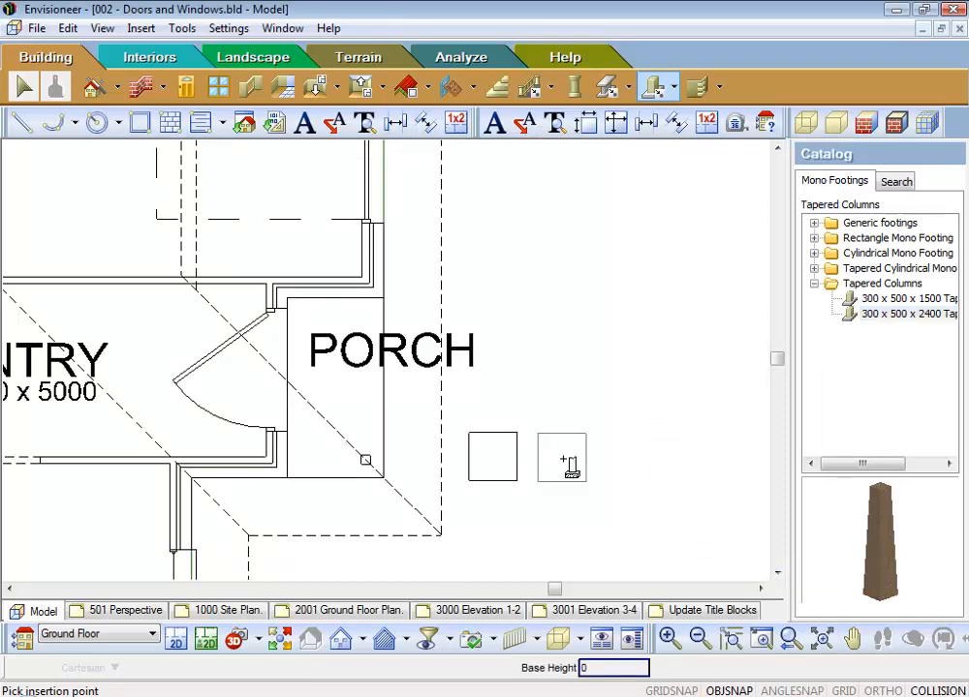
right_click(569, 465)
click(607, 472)
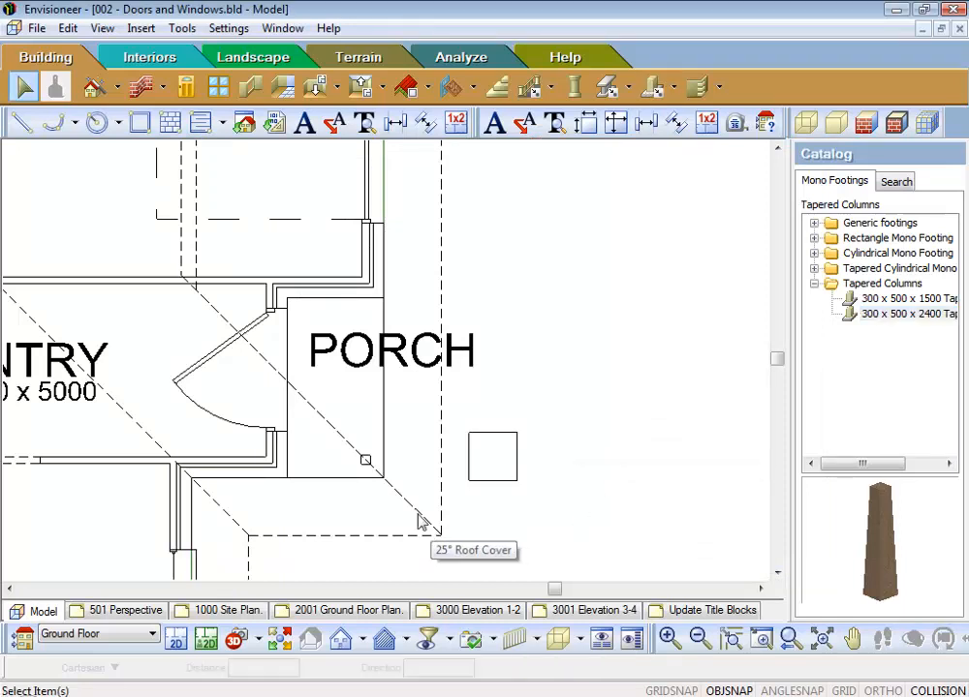
- Move the tapered column by its outer corner onto the porch slab's outer corner, around the existing post
click(365, 462)
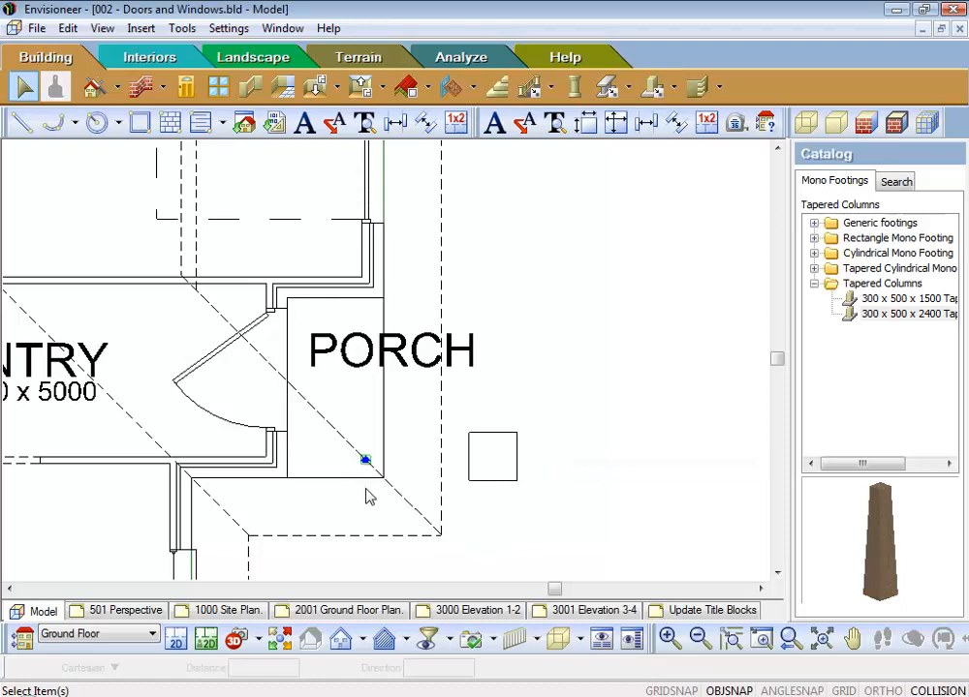
click(502, 489)
right_click(580, 435)
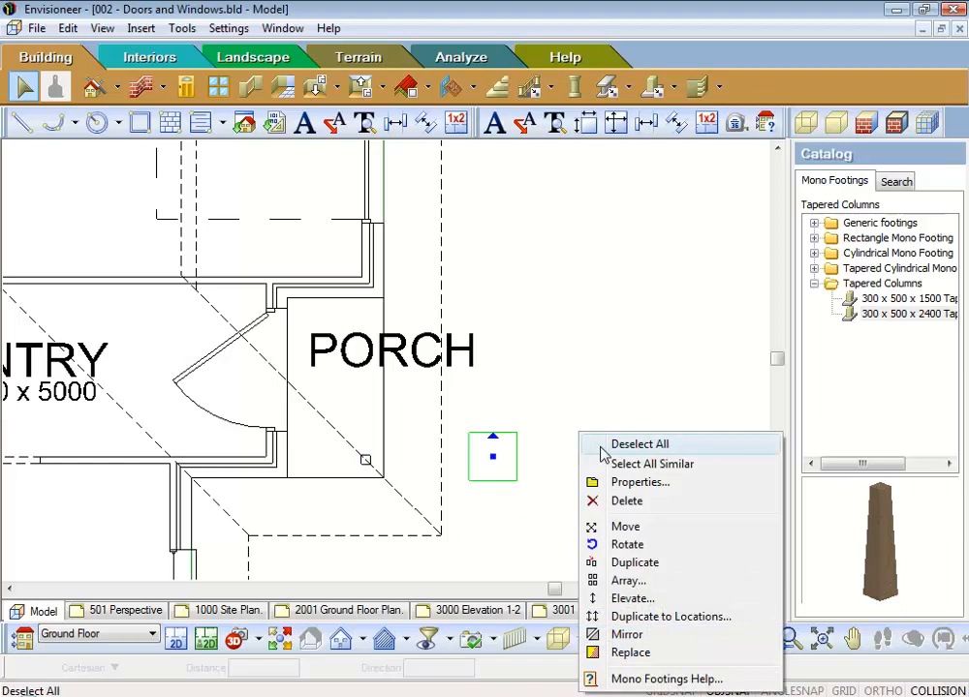
click(625, 526)
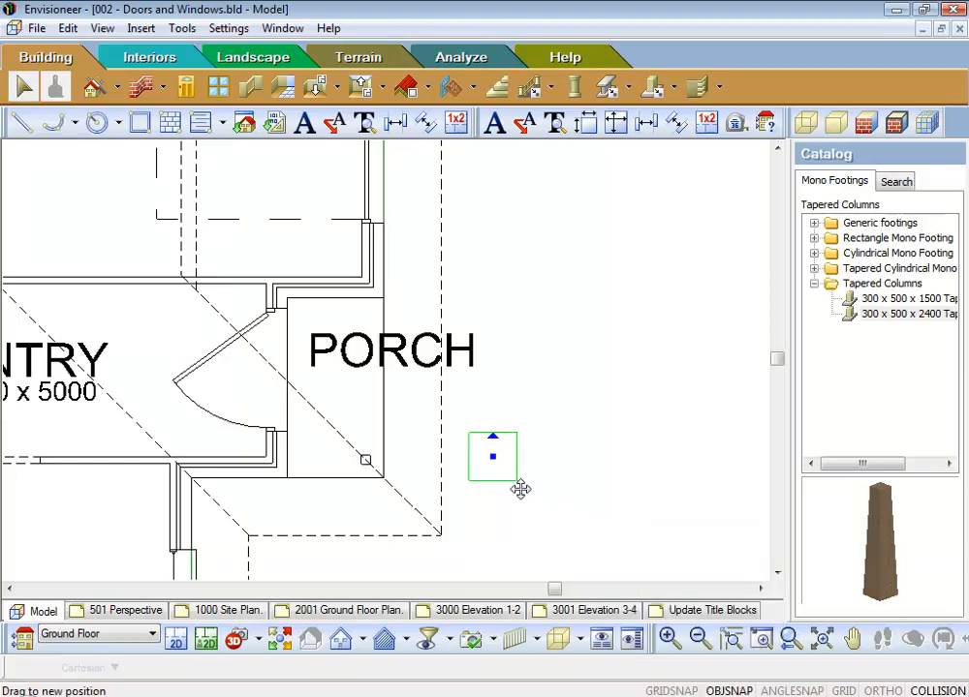
click(516, 482)
click(380, 478)
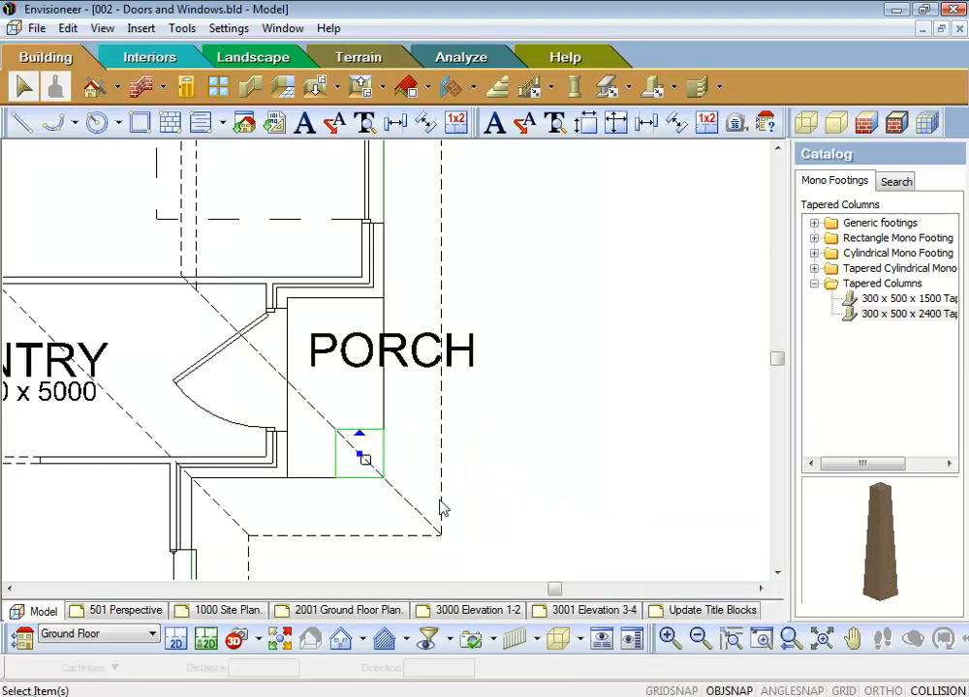
- In the Camera1 3D view, elevate the tapered column at the porch post by 2100
click(256, 642)
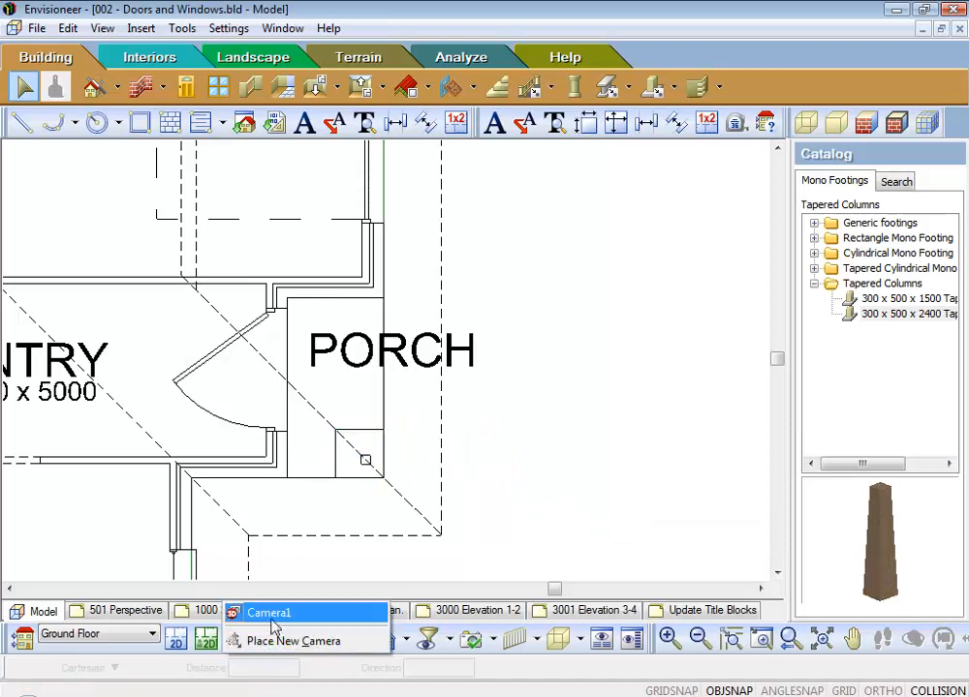
click(273, 614)
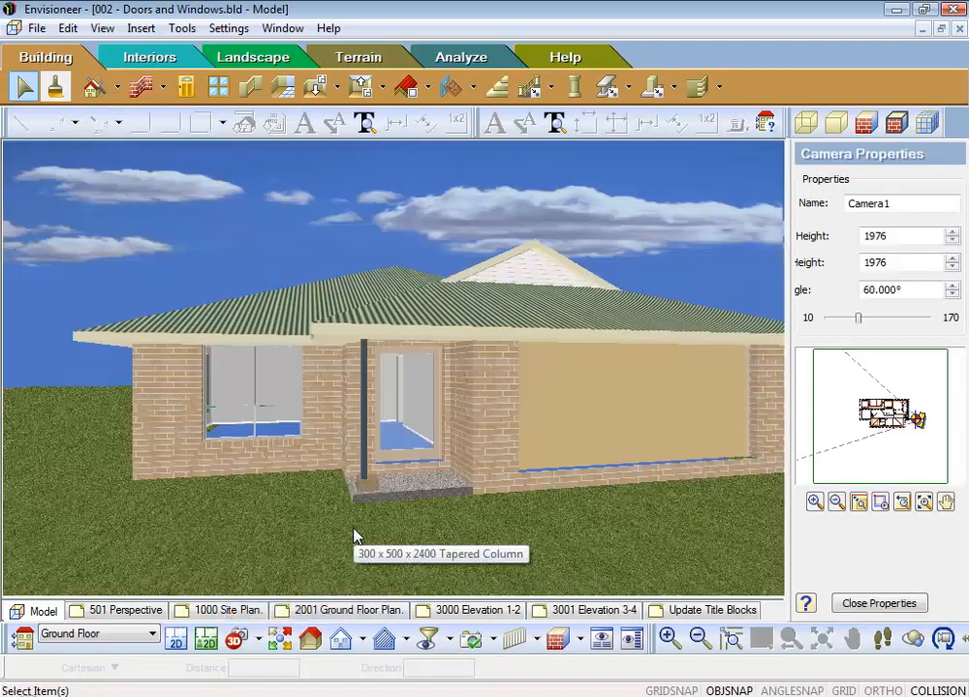
scroll(328, 528, up, 3)
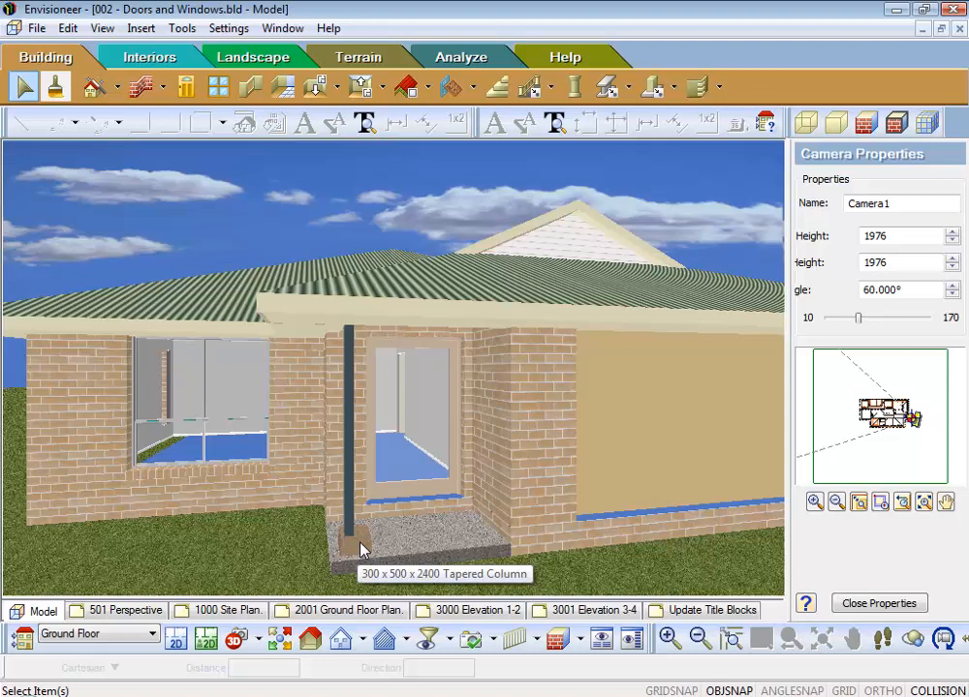
click(360, 549)
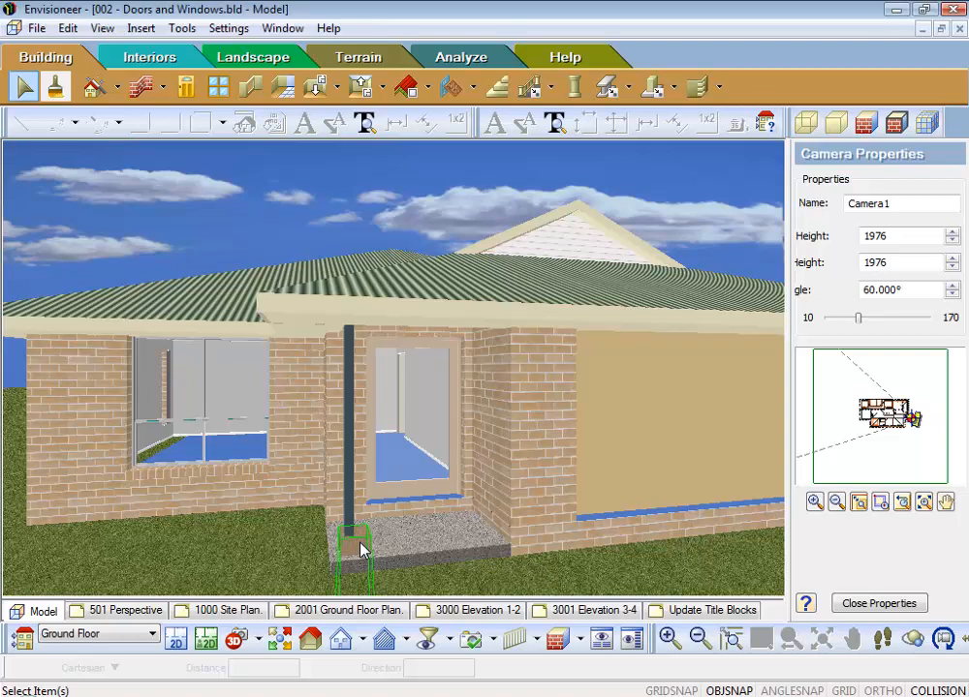
right_click(360, 549)
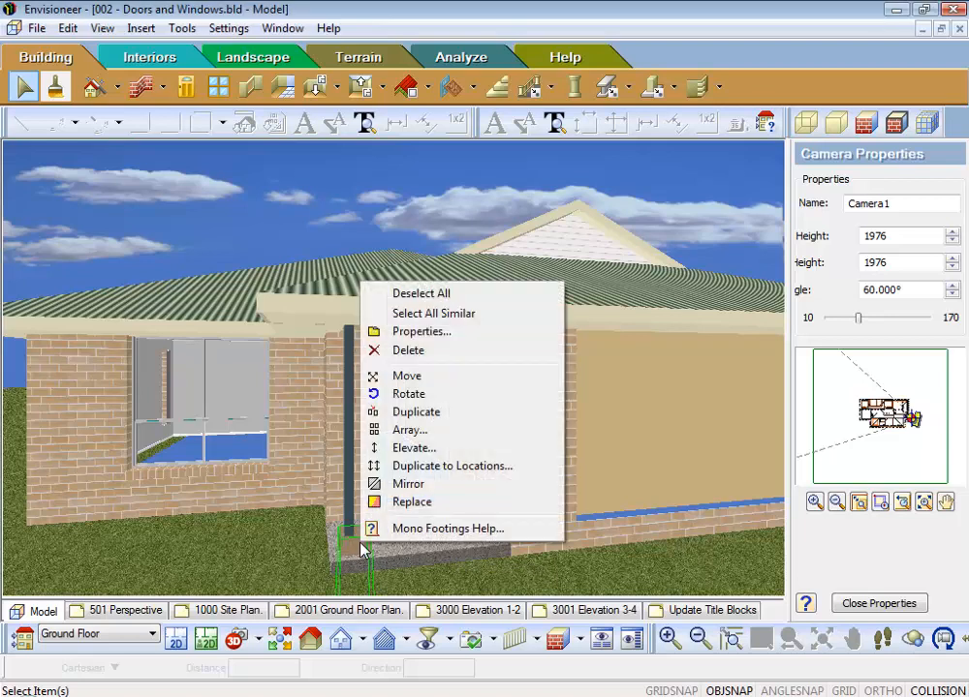
click(417, 447)
text(21)
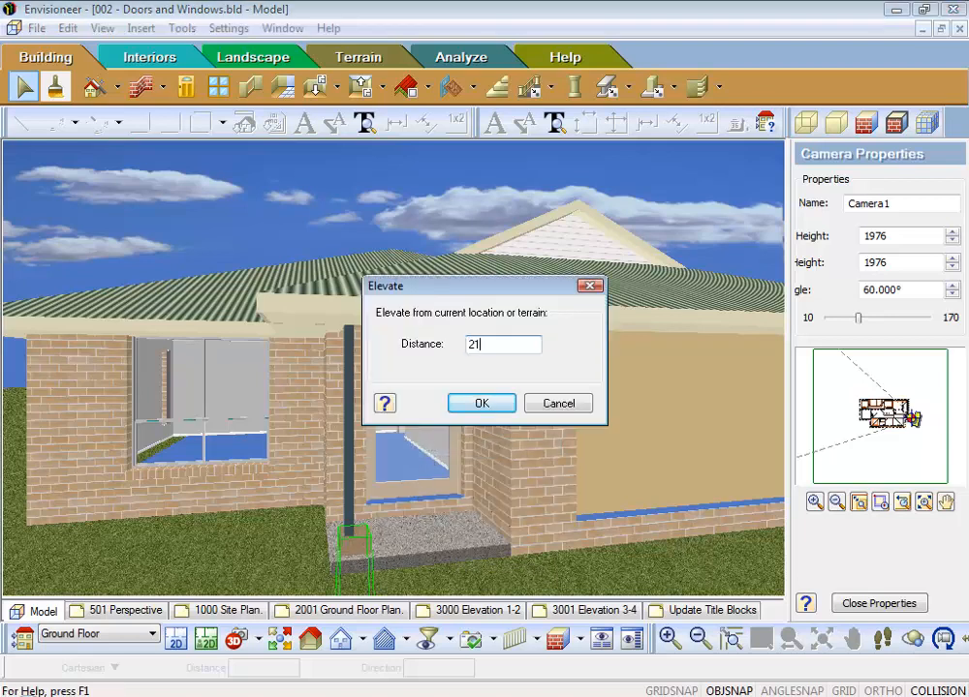
text(00)
click(480, 403)
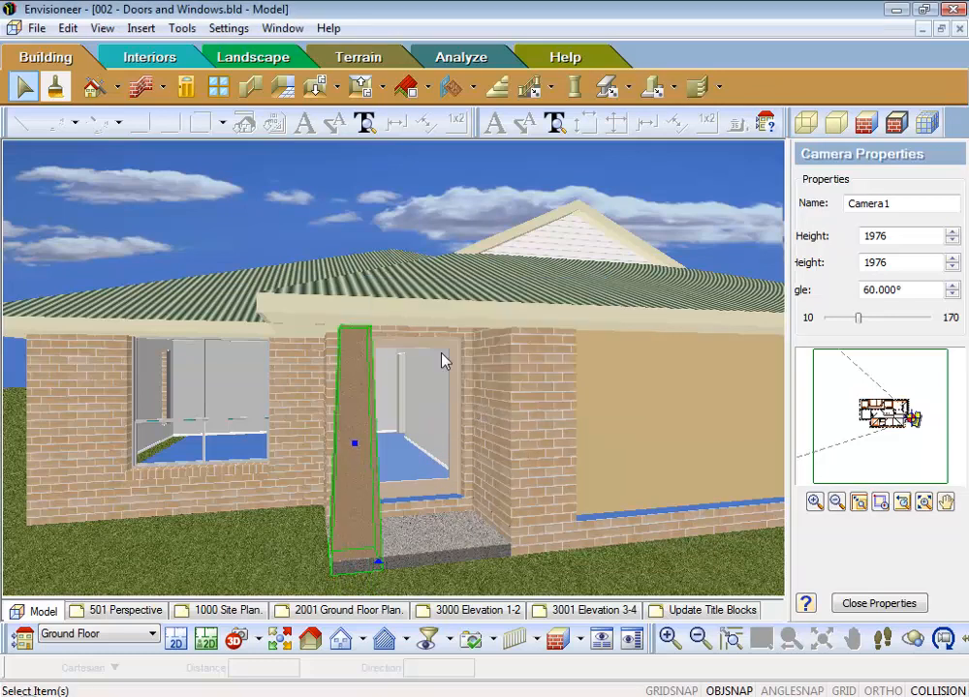
click(480, 226)
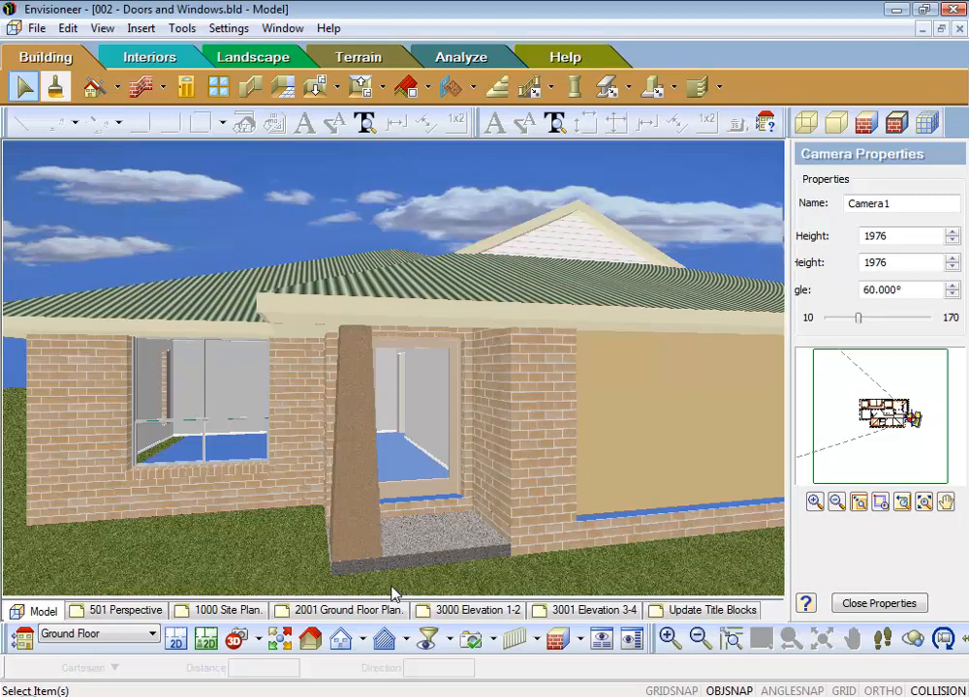
- Set the porch tapered column's vertical distance to 1500
click(349, 470)
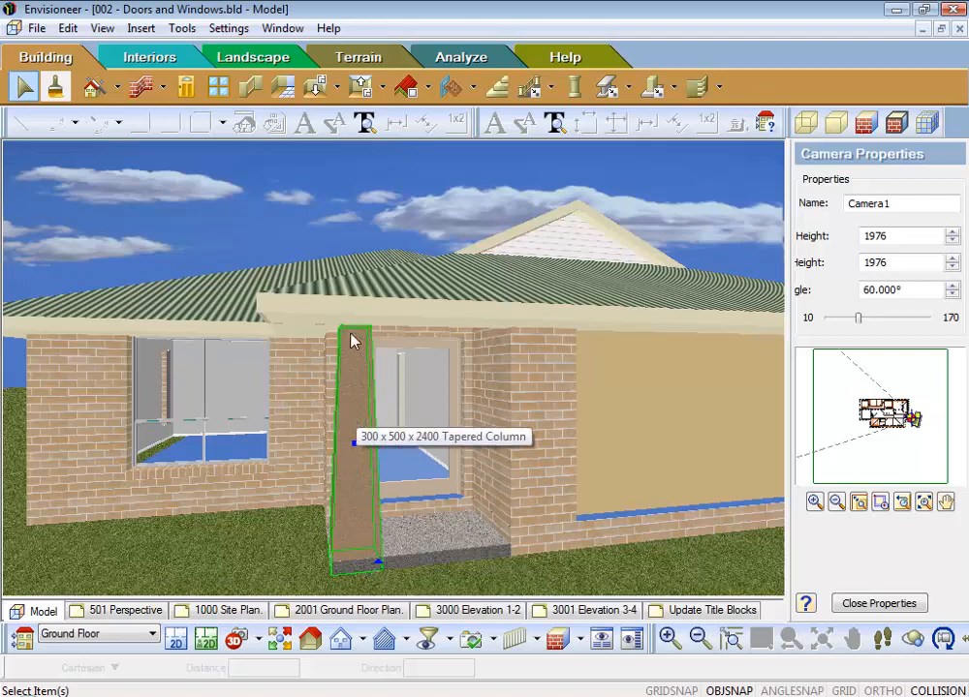
right_click(360, 417)
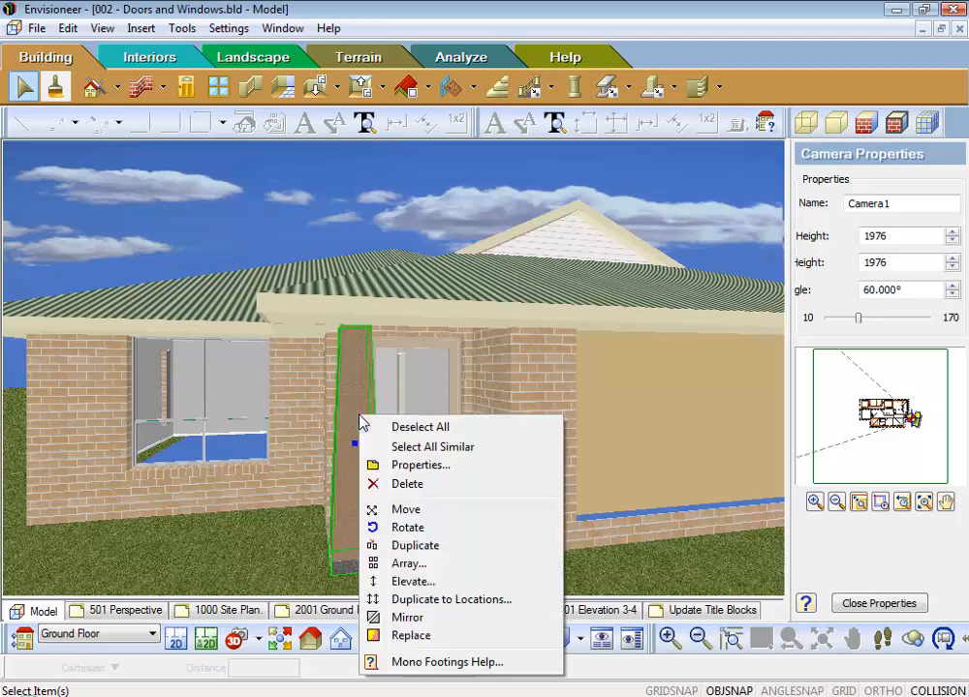
click(410, 467)
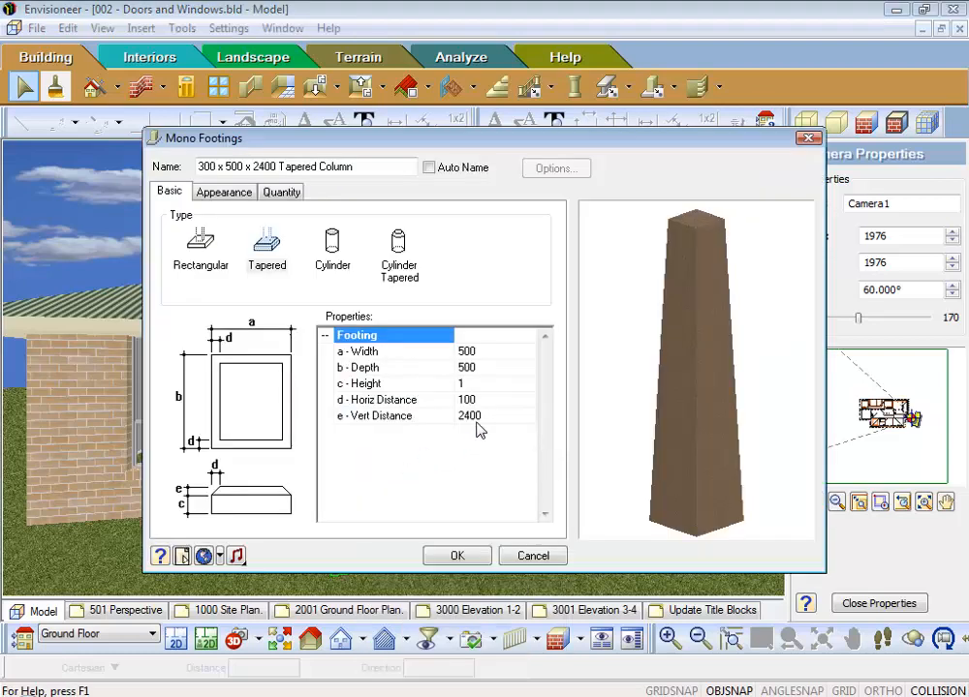
click(483, 418)
text(1500)
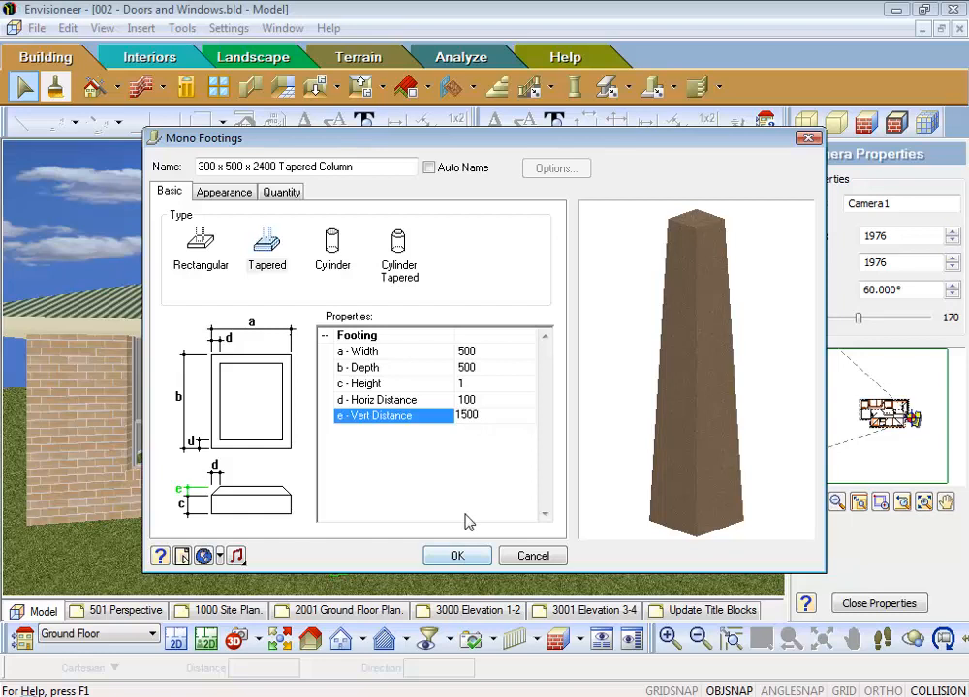
click(467, 399)
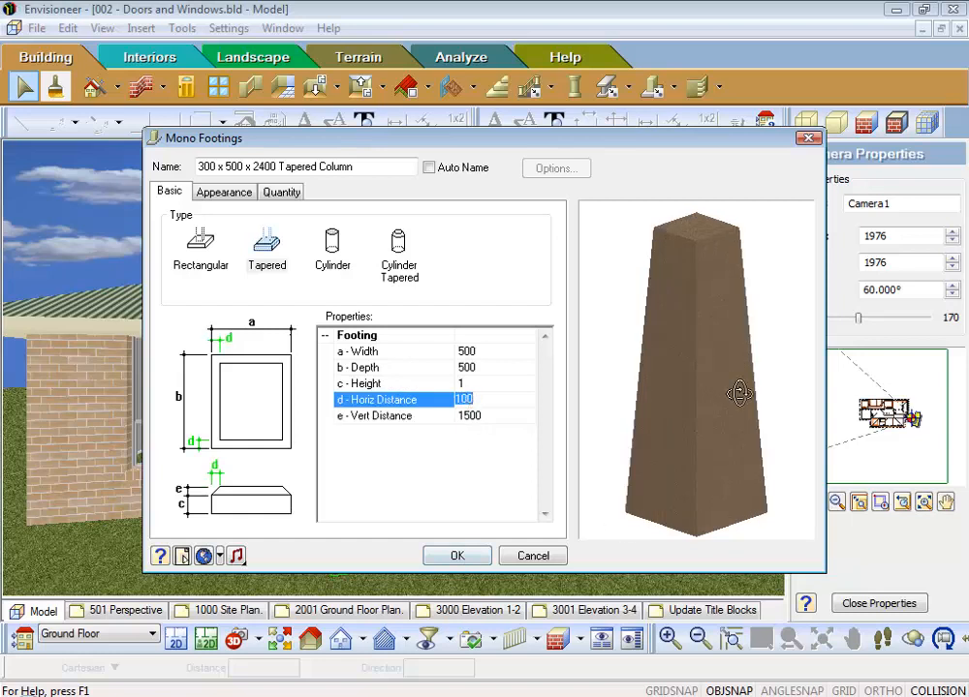
click(457, 556)
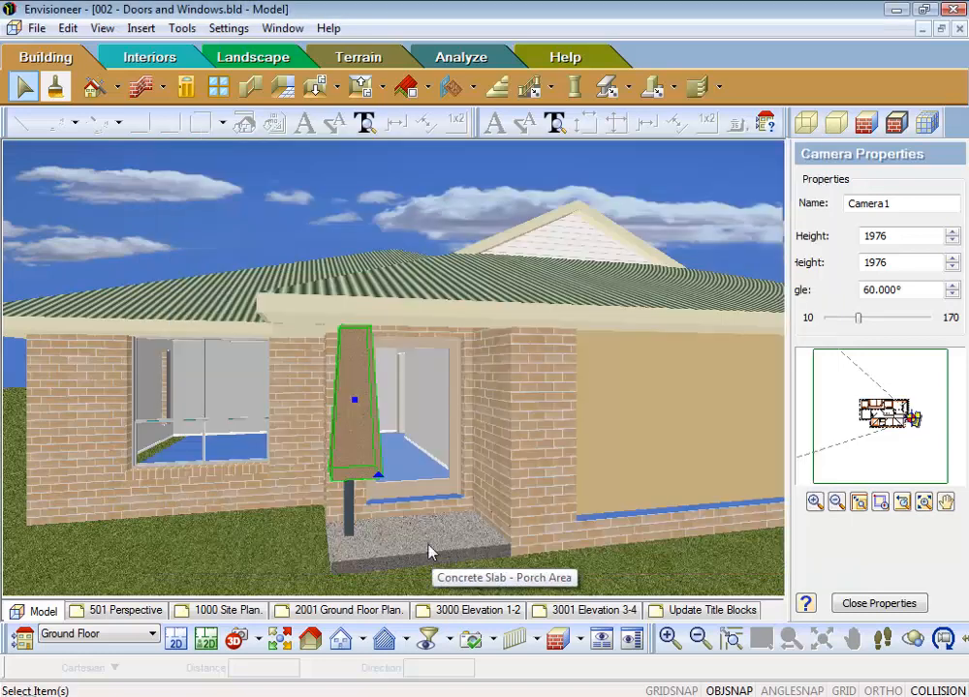
- Set the shortened tapered column's elevation distance to 1200 and deselect it
right_click(364, 441)
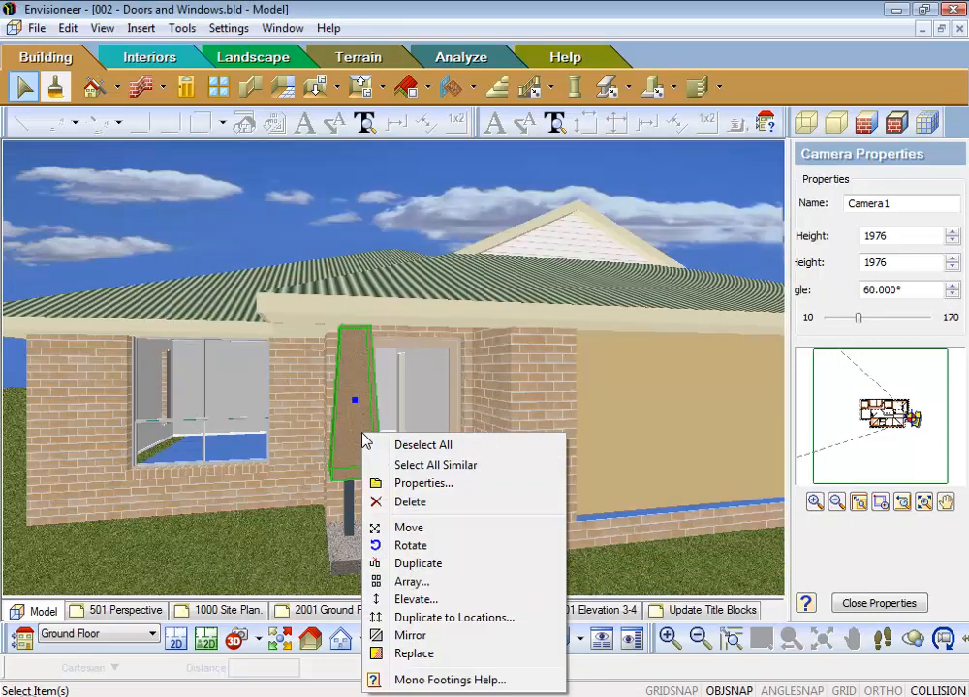
click(416, 600)
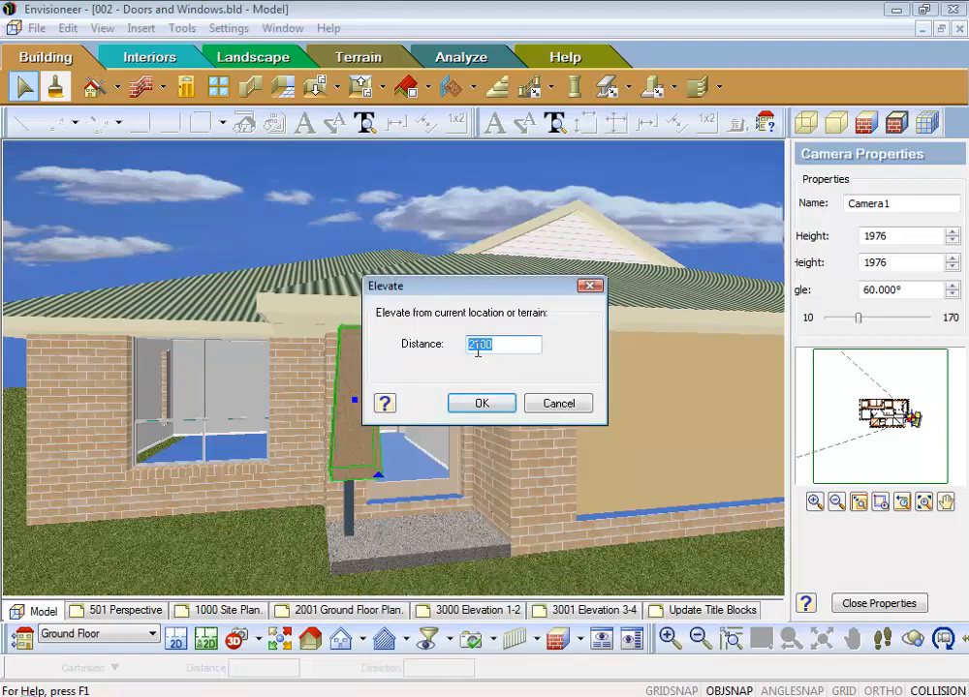
text(1200)
click(481, 402)
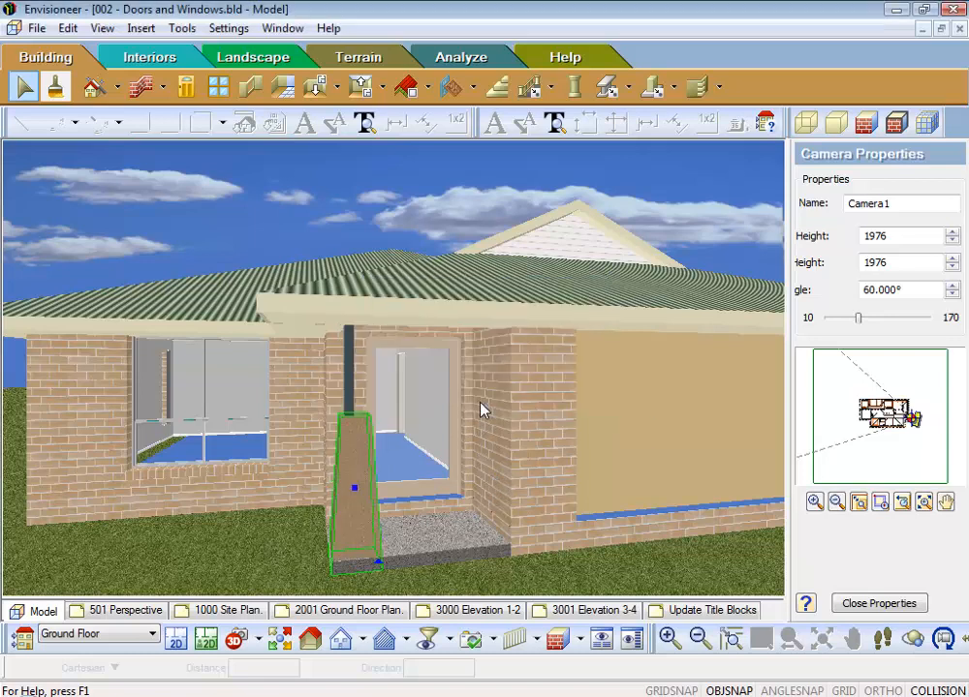
click(464, 177)
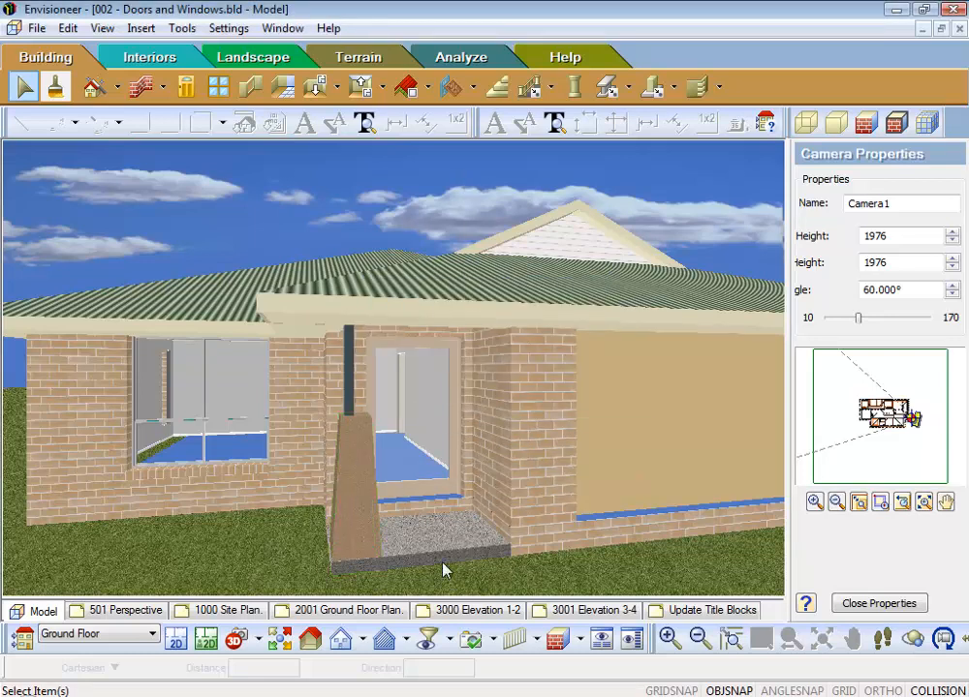
- Examine the tapered column on the porch slab from another angle and return to the 2D ground floor plan around the porch
click(914, 640)
drag(442, 541, 290, 520)
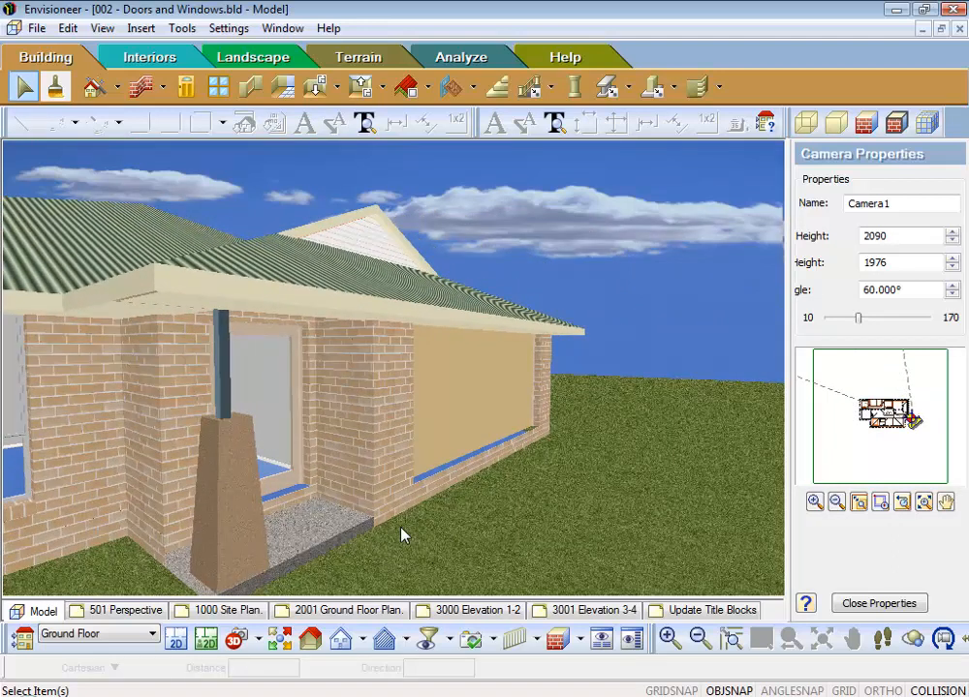
click(176, 641)
scroll(453, 395, down, 4)
middle_drag(515, 416, 367, 421)
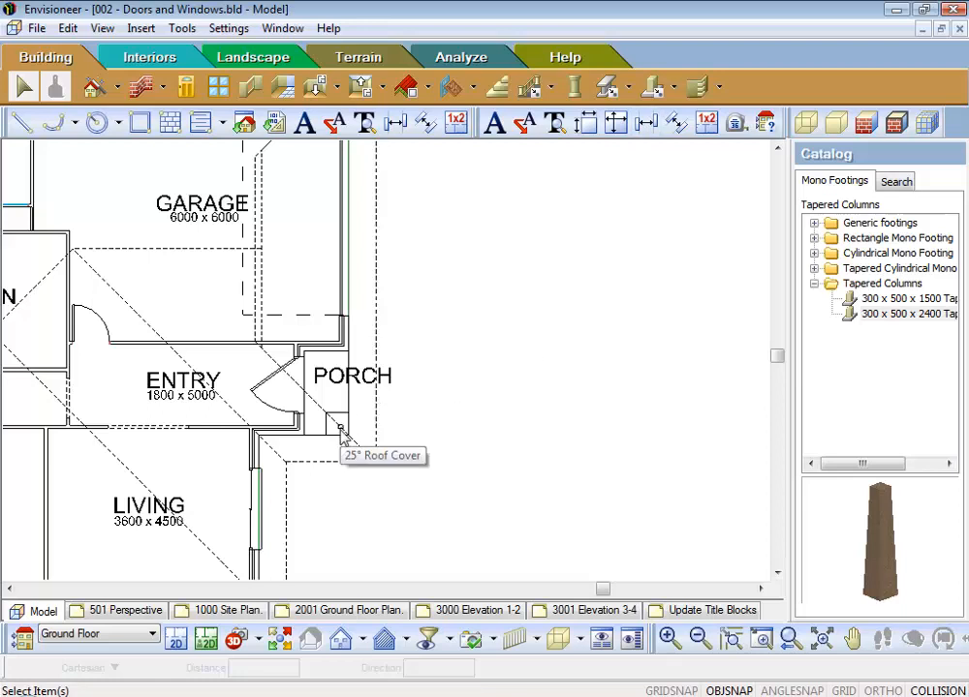
- Draw a narrow rectangular Concrete Ramp surface, about 335 wide and 2200 long, on the open ground in front of the porch
click(629, 90)
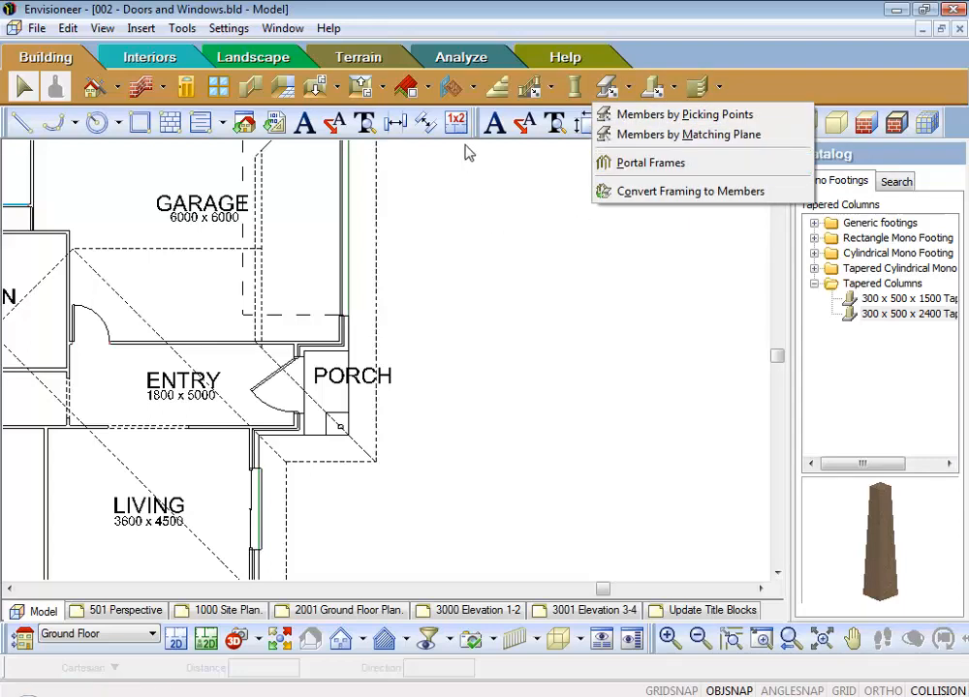
click(455, 93)
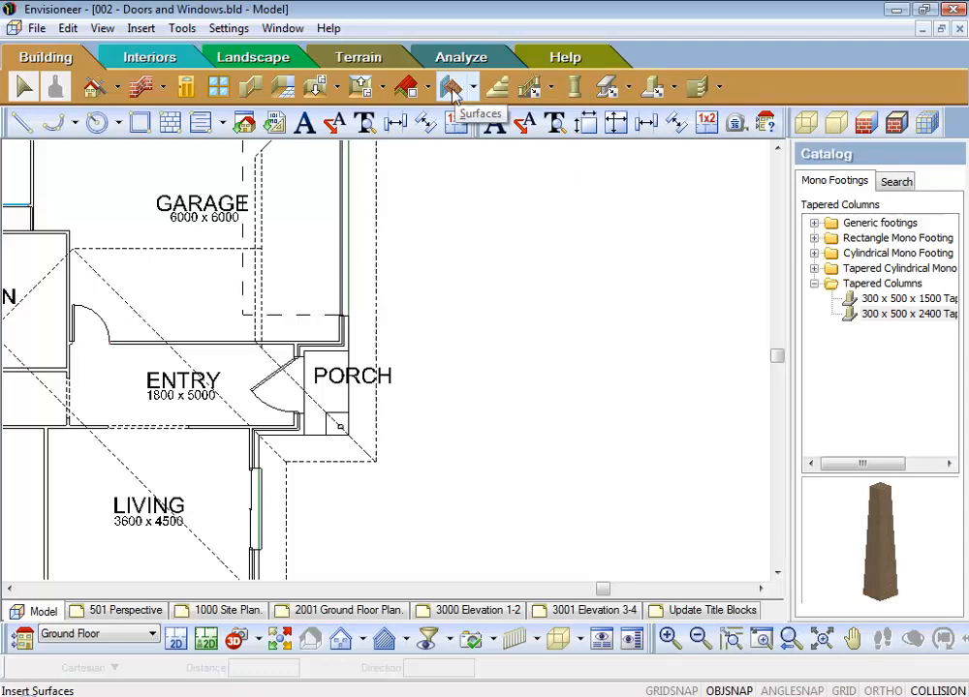
click(453, 91)
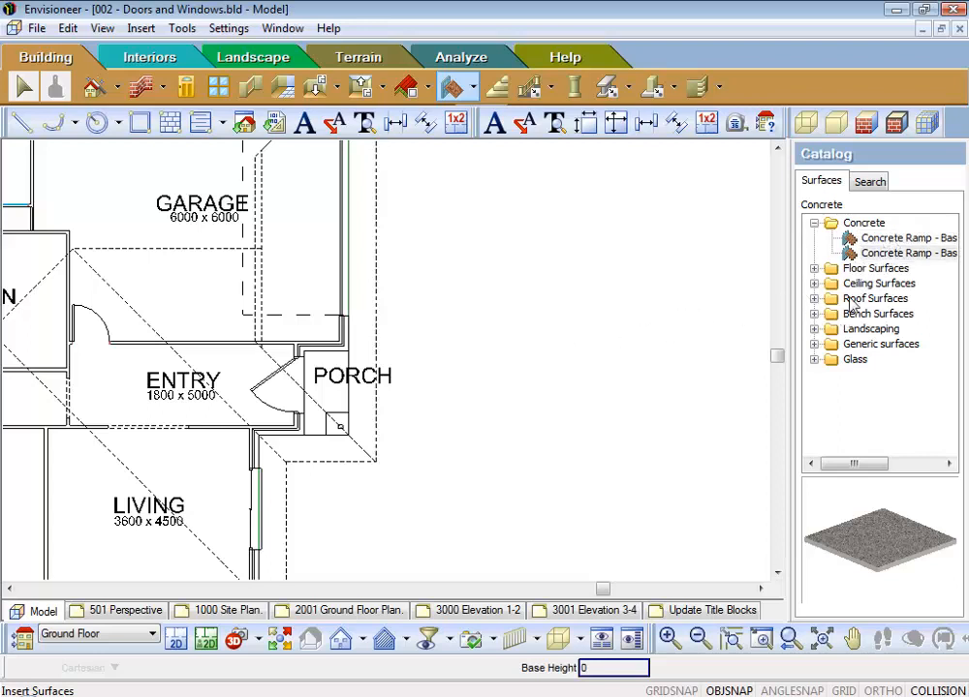
click(880, 239)
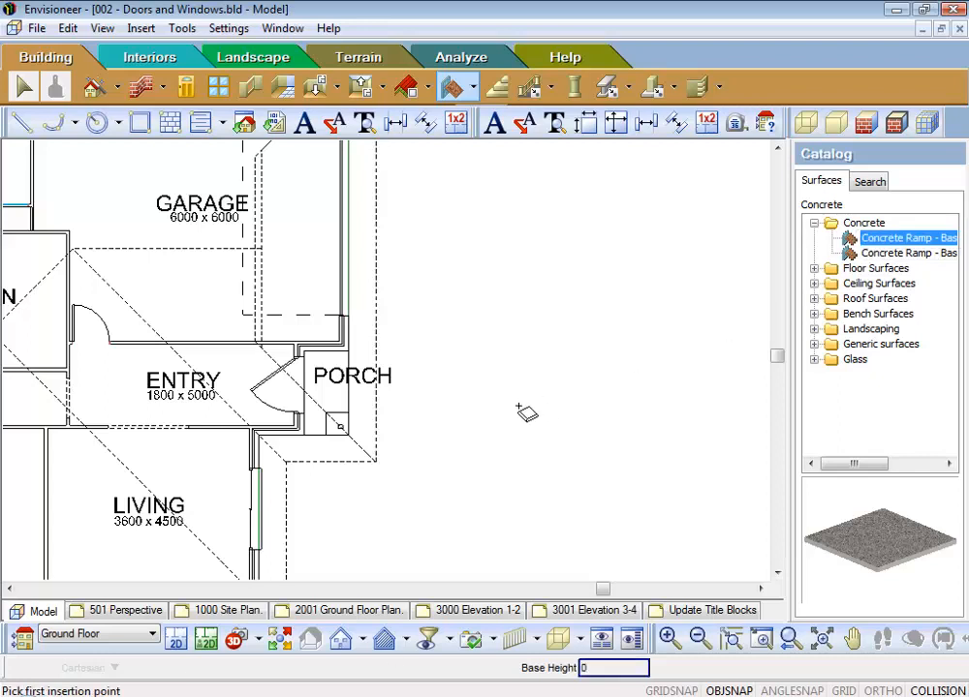
click(447, 437)
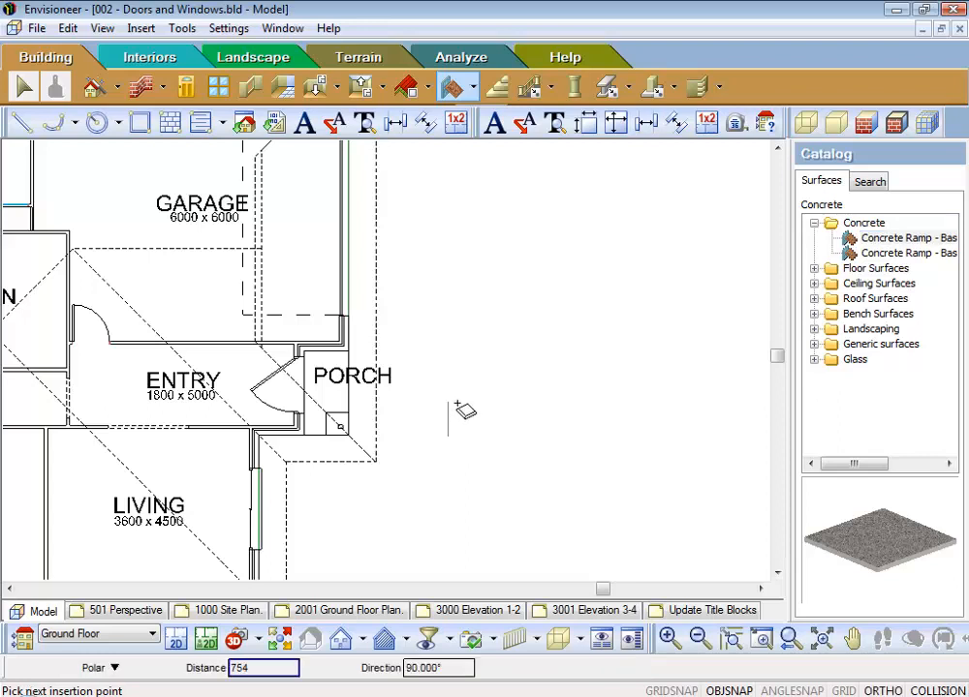
click(448, 331)
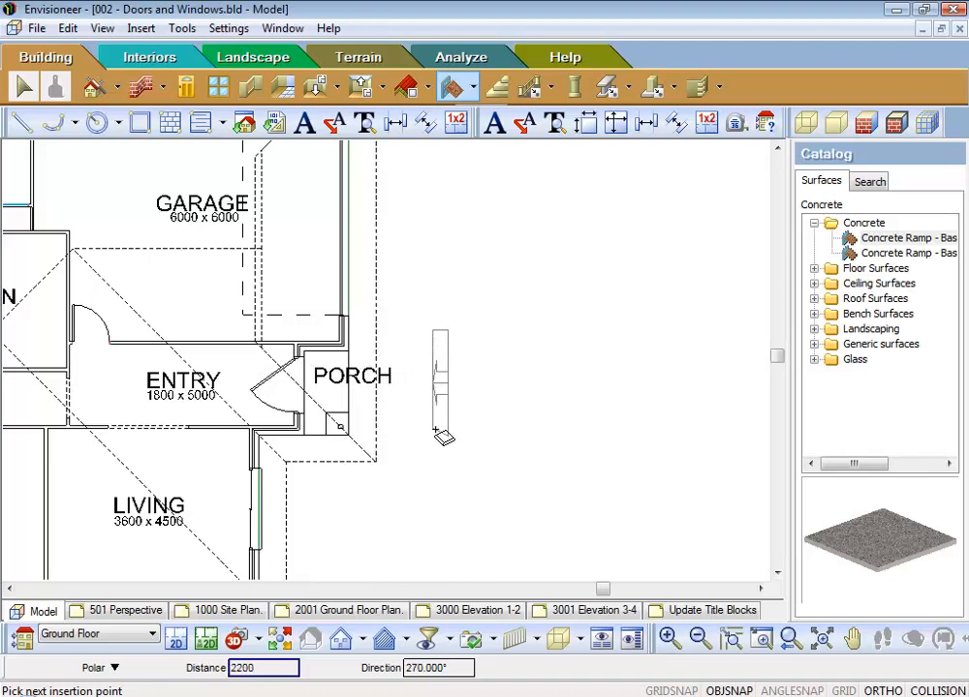
right_click(437, 436)
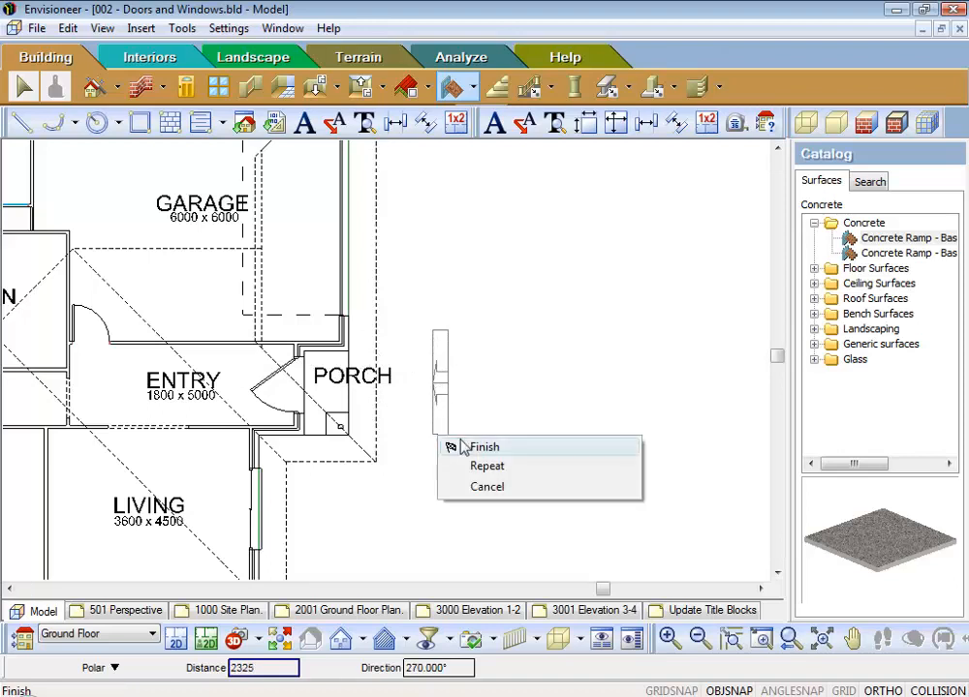
click(475, 448)
- Define the ramp surface's slope as 85 degrees, with the slope type set to Degrees and the slope value locked
drag(478, 256, 706, 169)
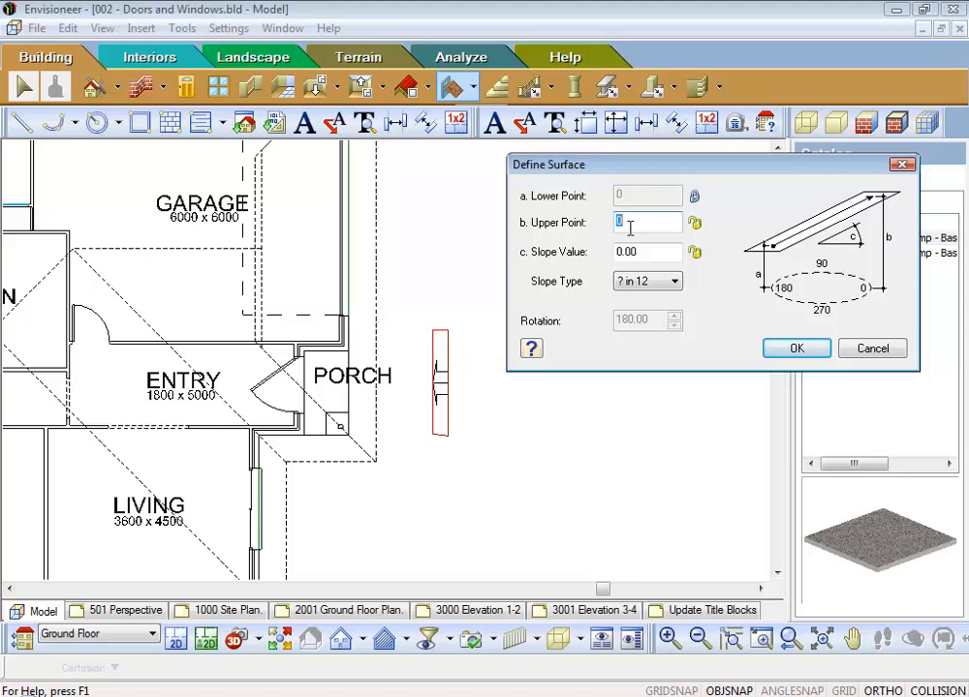
click(676, 283)
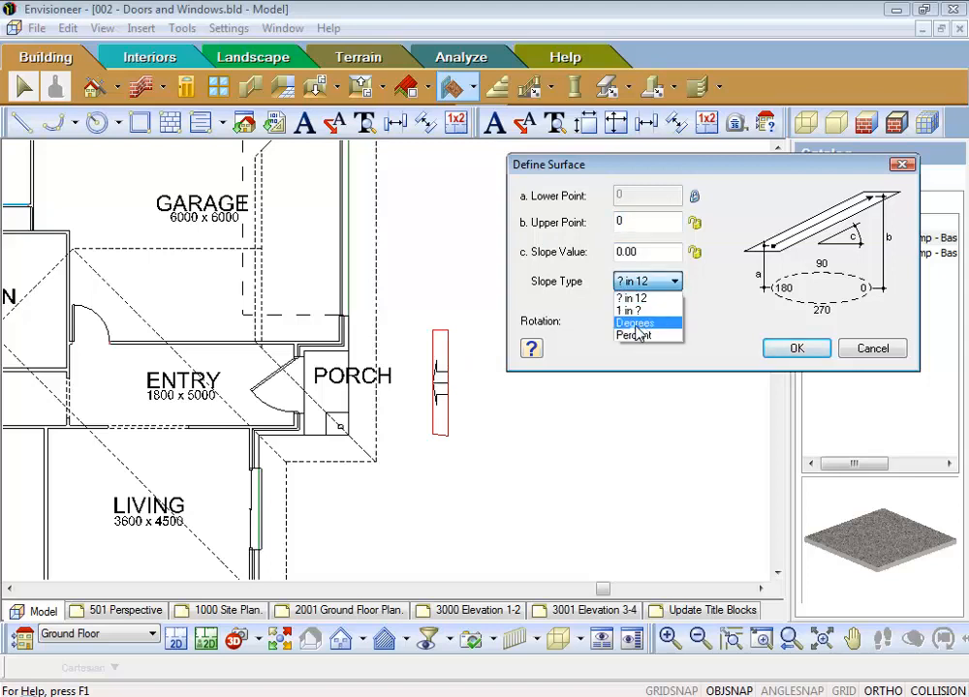
click(636, 323)
double_click(647, 251)
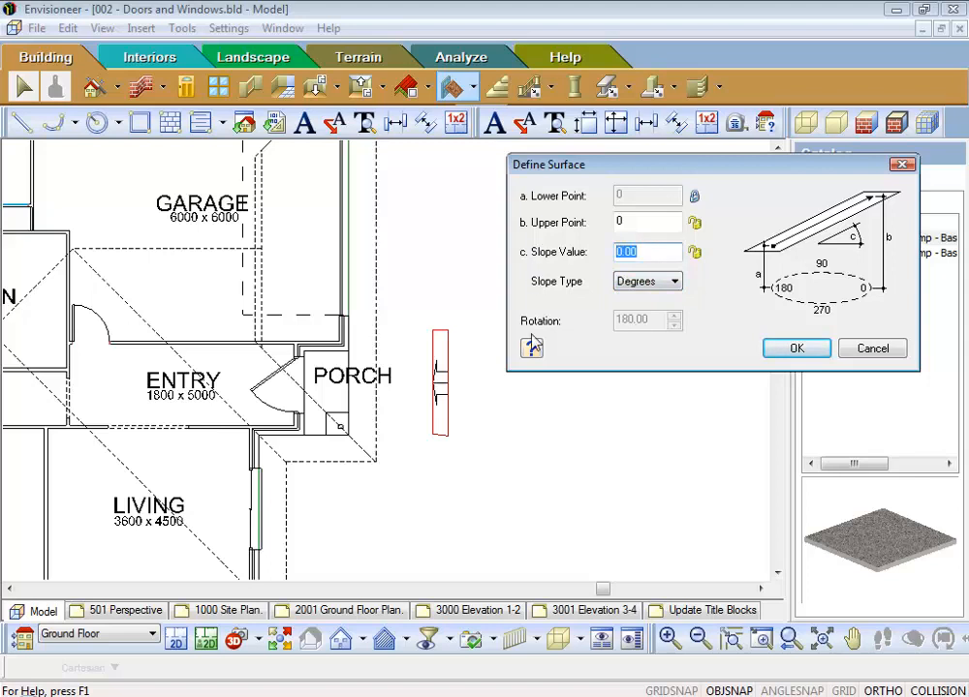
text(85)
click(695, 253)
click(796, 351)
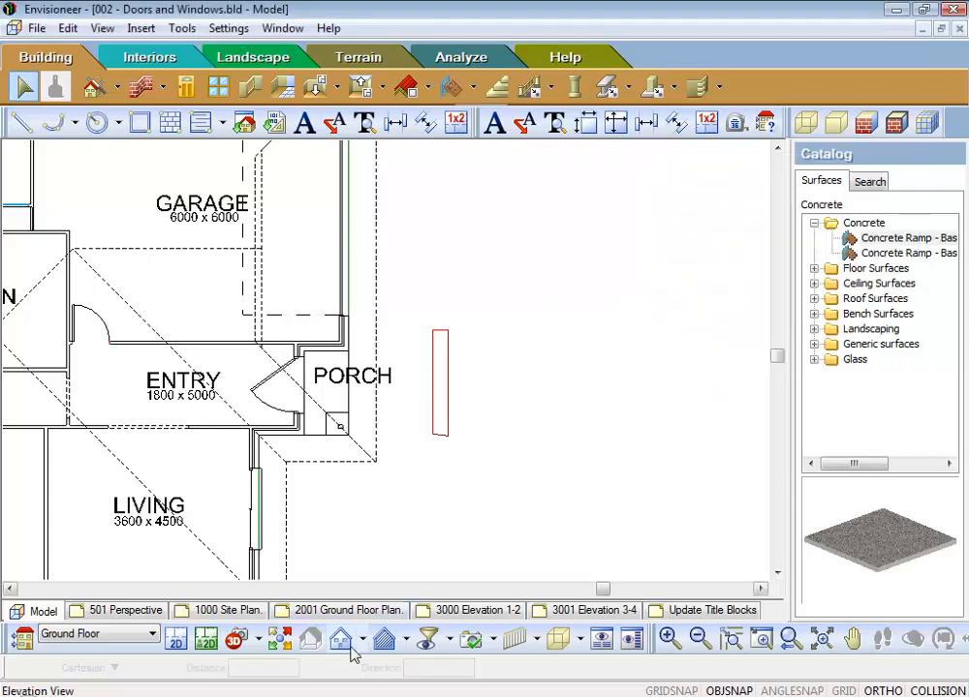
- Place a new camera in front of the porch, aimed toward the steep surface, and view it in 3D
scroll(471, 422, down, 2)
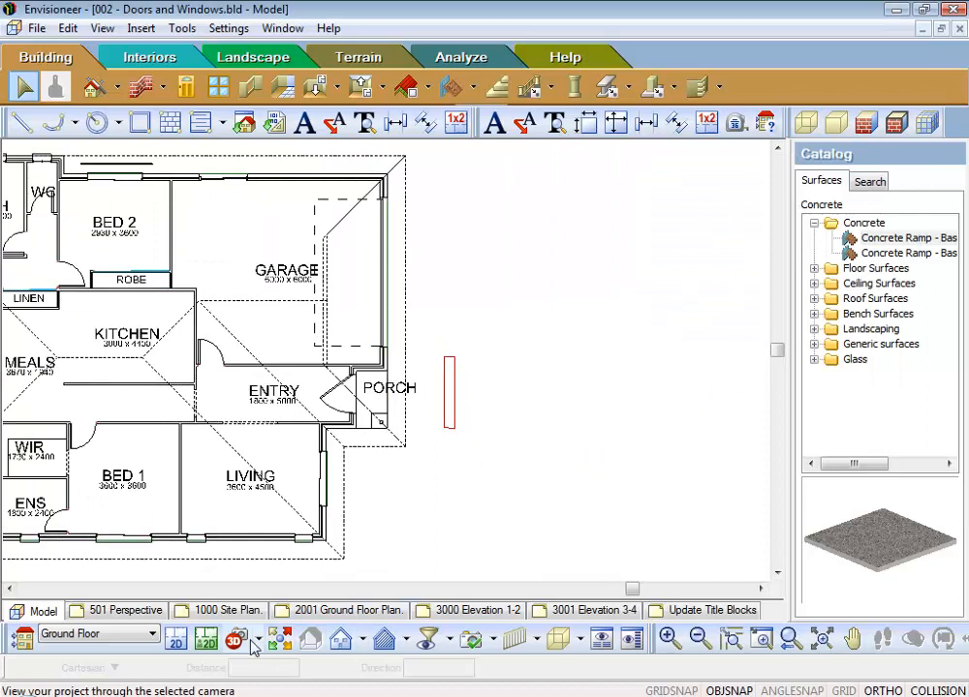
click(257, 640)
click(354, 684)
click(482, 521)
click(466, 444)
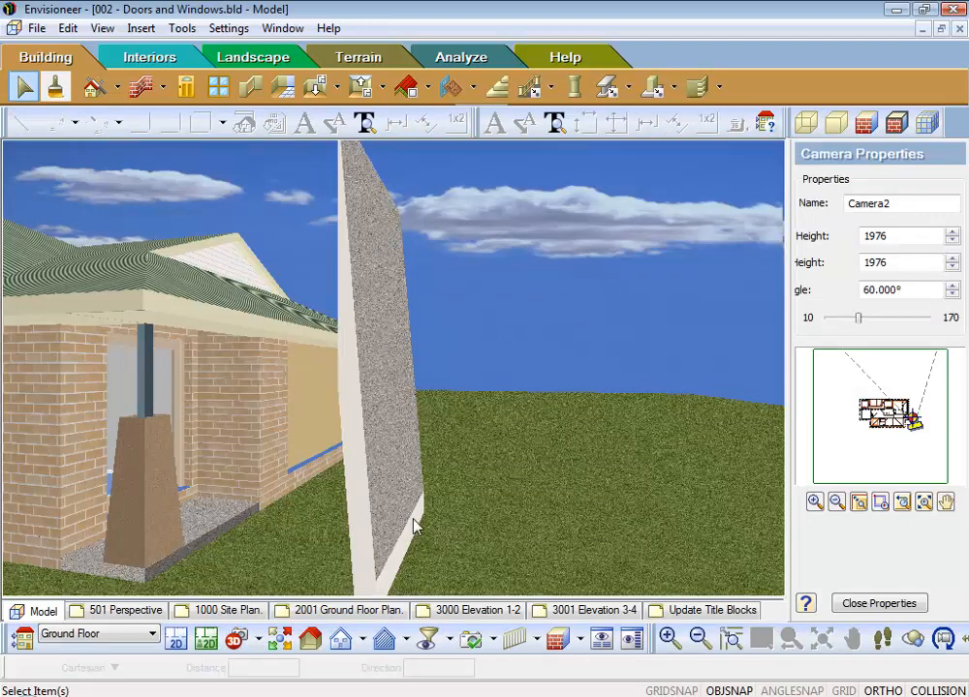
- Back in the 2D plan, start Members by Matching Plane with the W310 x 21 W Type I-Beam from I-Beams - W Shape
click(175, 641)
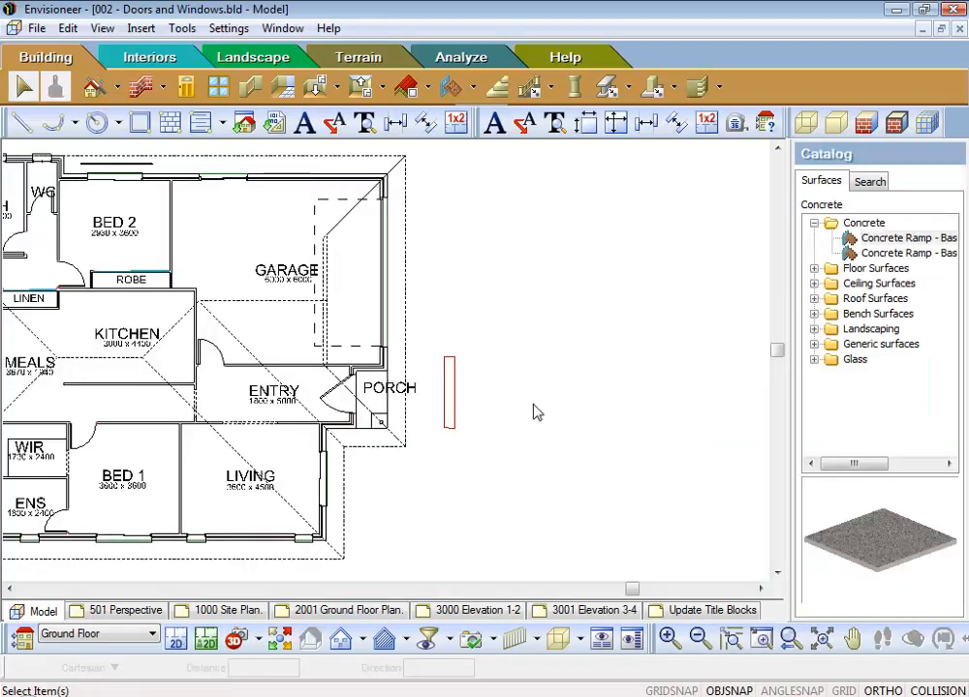
scroll(511, 409, up, 5)
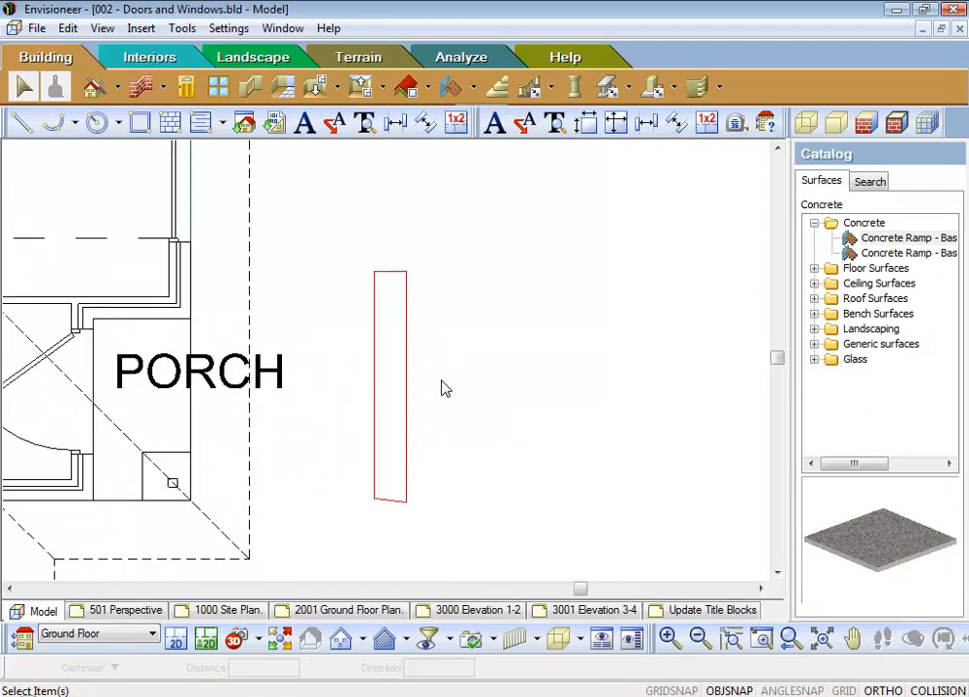
scroll(440, 391, up, 1)
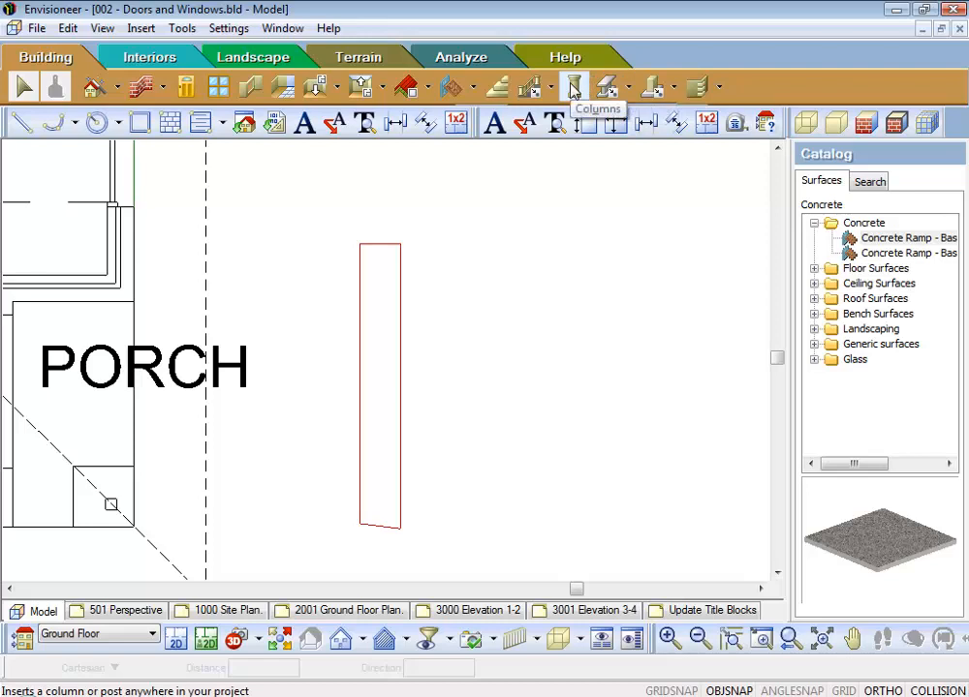
click(629, 89)
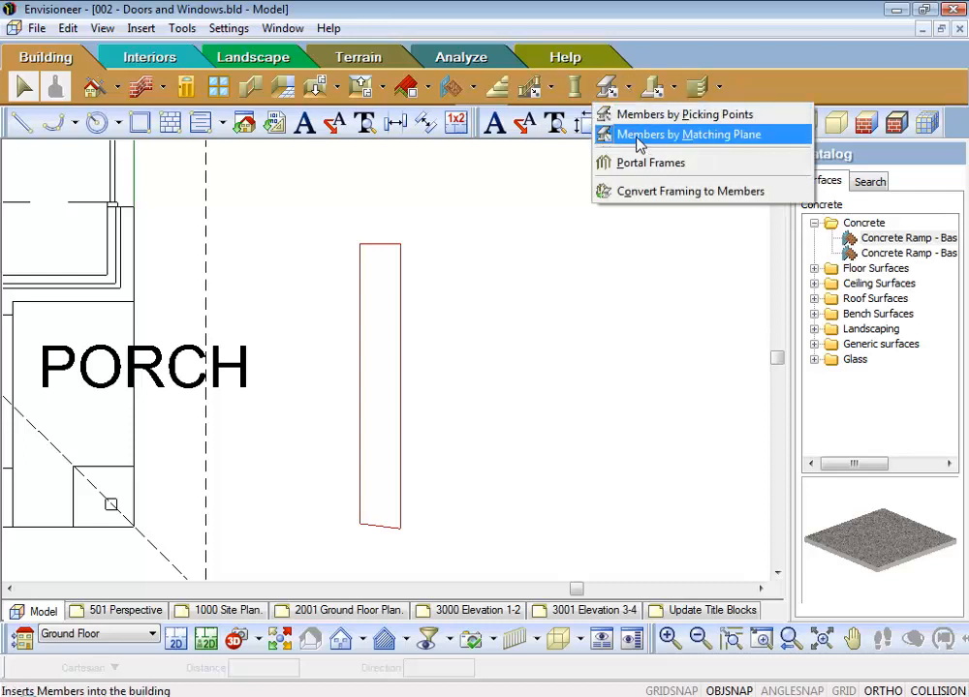
click(639, 144)
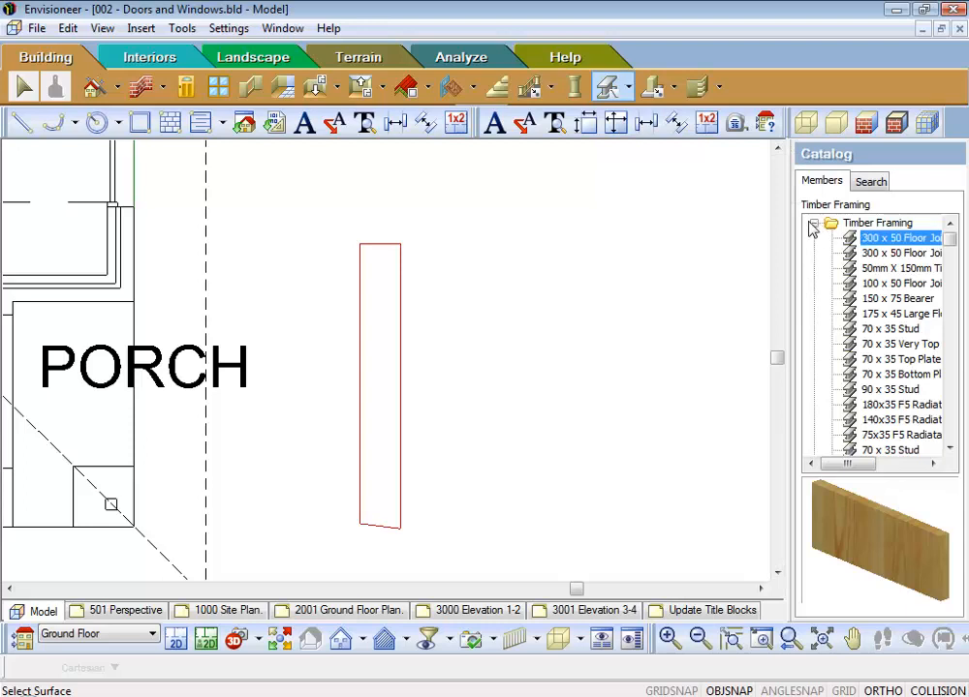
click(813, 225)
right_click(830, 299)
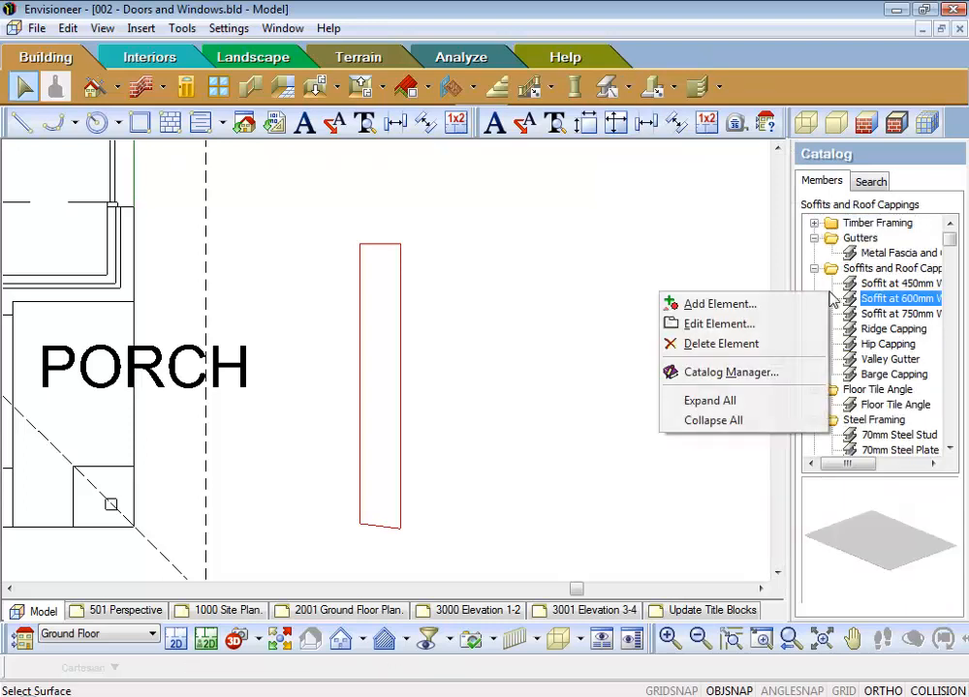
click(796, 420)
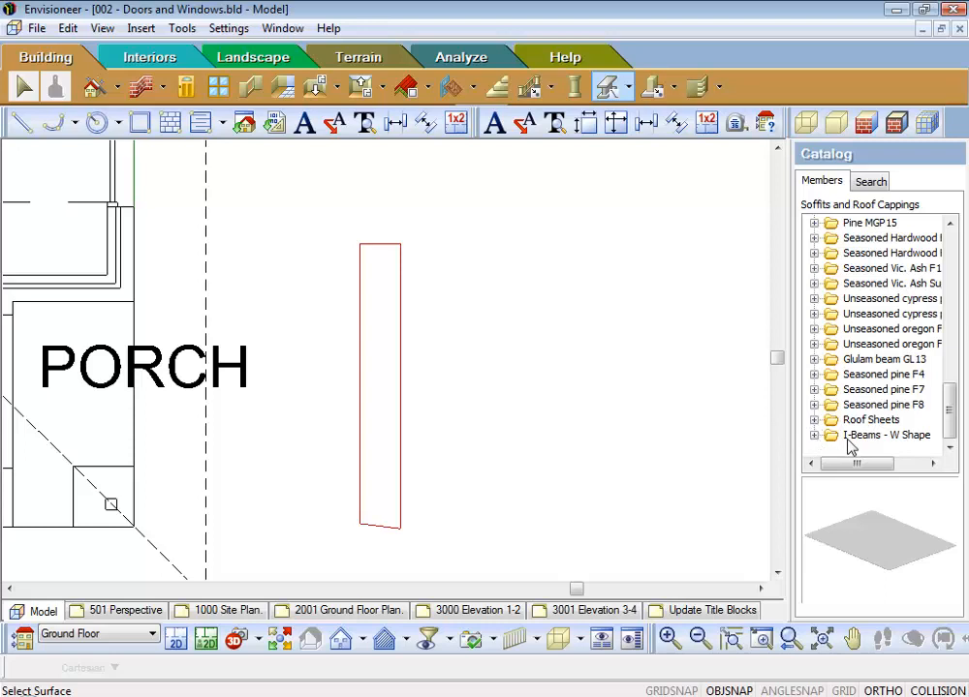
click(813, 435)
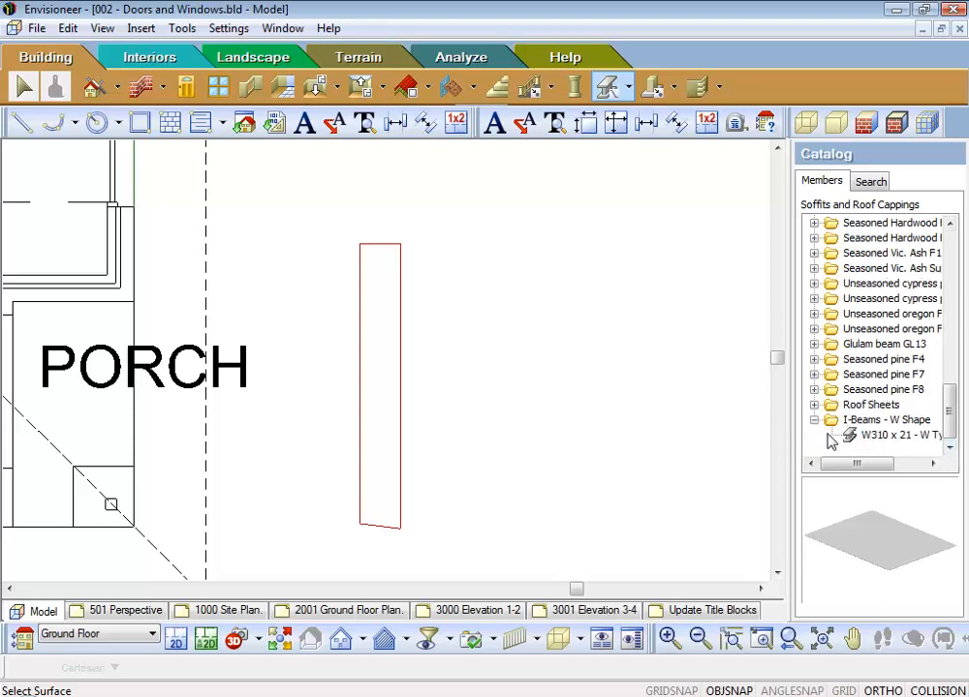
click(865, 438)
drag(894, 560, 844, 542)
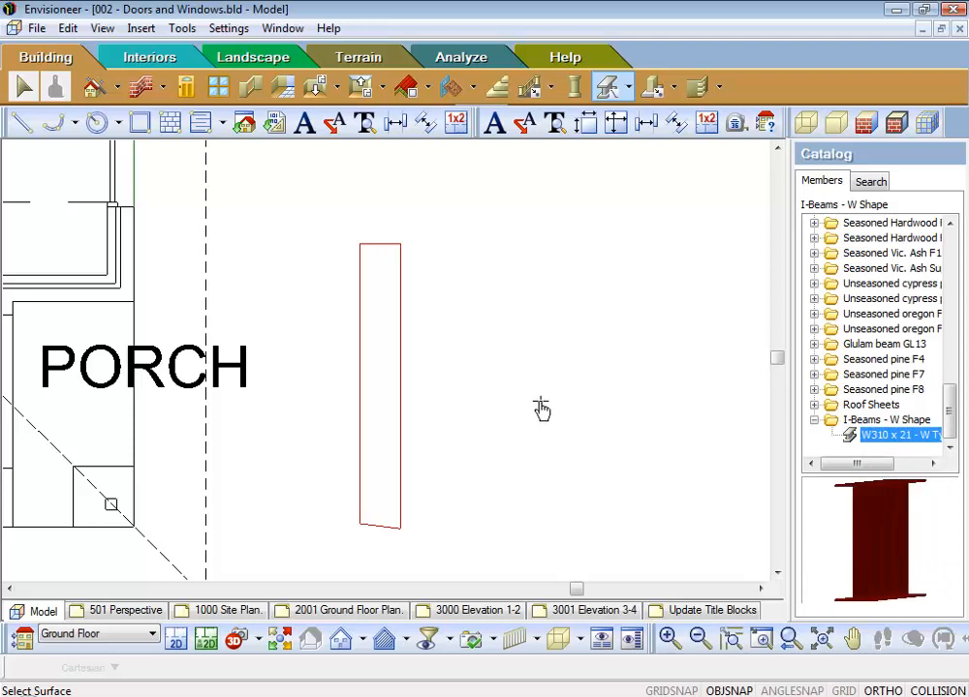
- Insert the I-beam on the steep surface along its upper short edge in plan, and delete the guide surface
click(405, 313)
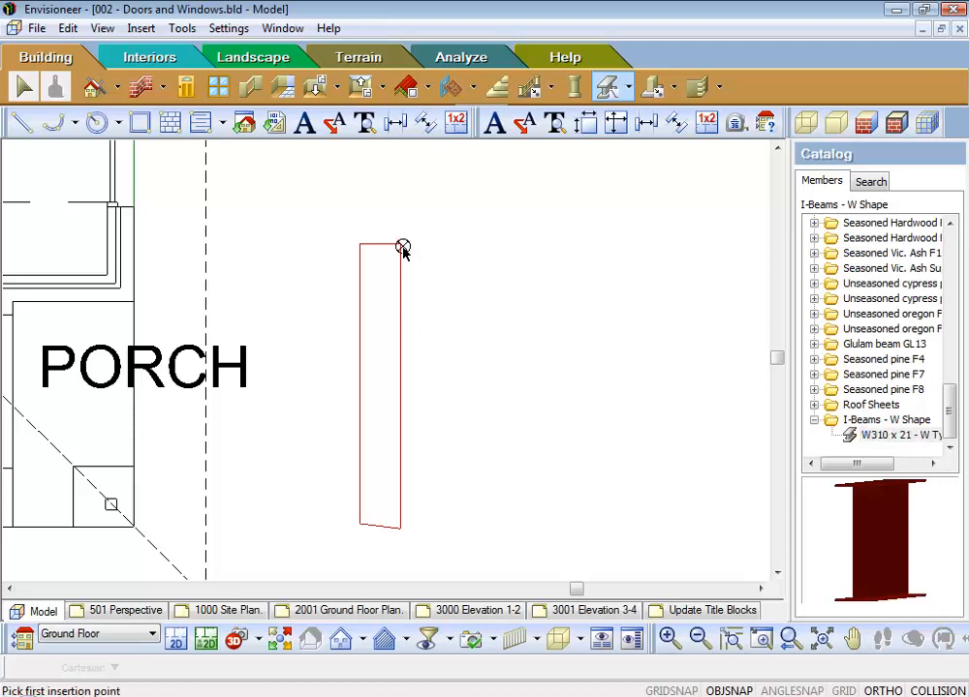
click(392, 246)
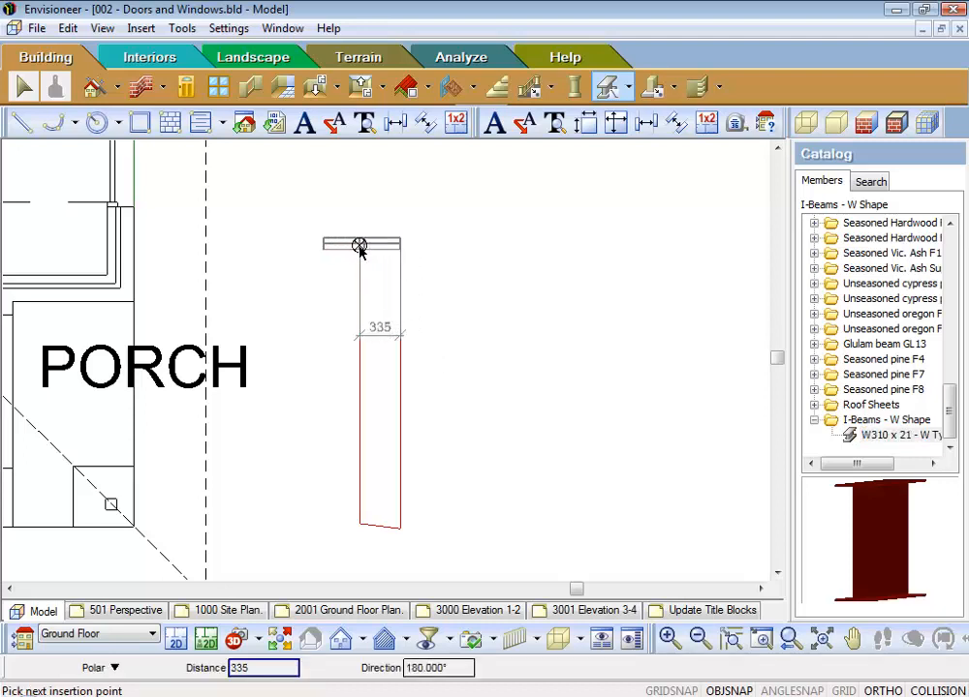
right_click(403, 301)
click(426, 310)
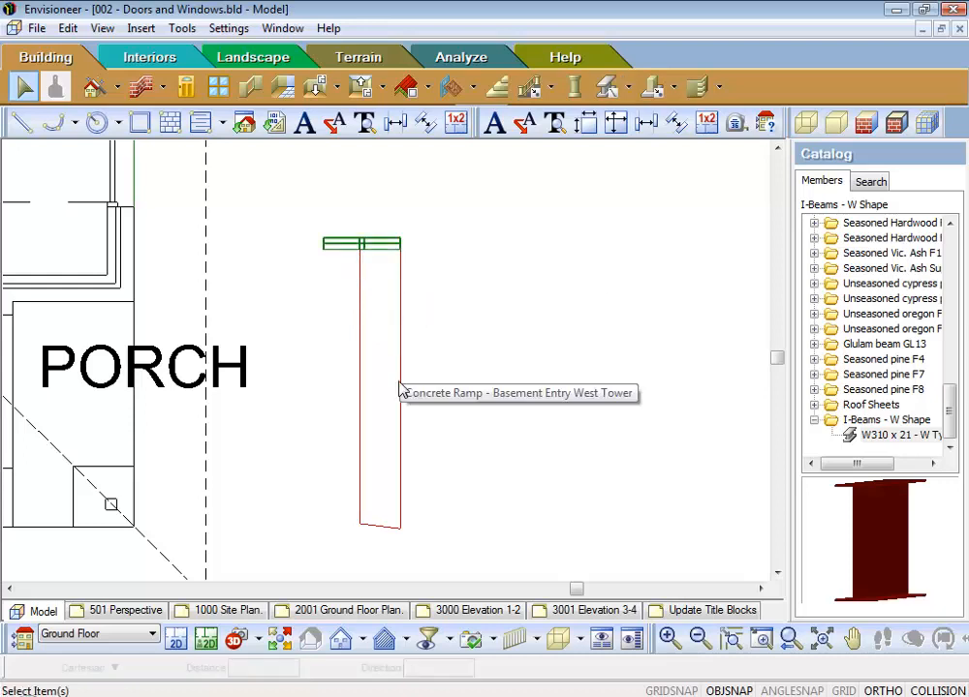
click(401, 414)
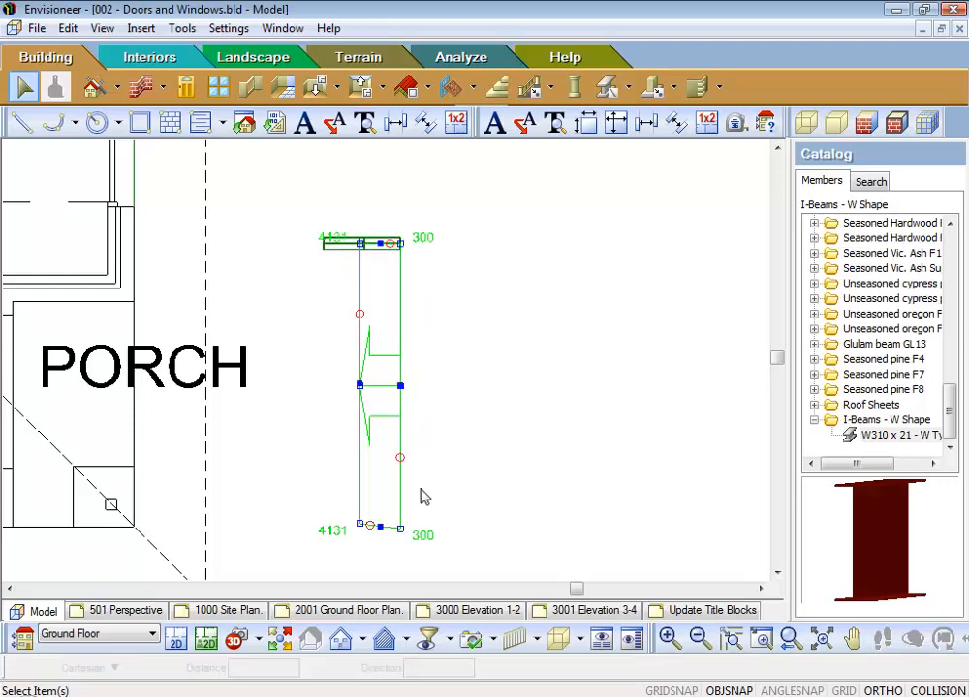
key(Delete)
- Copy the sloping I-beam straight down the plan to make a parallel second beam beside the porch
click(366, 246)
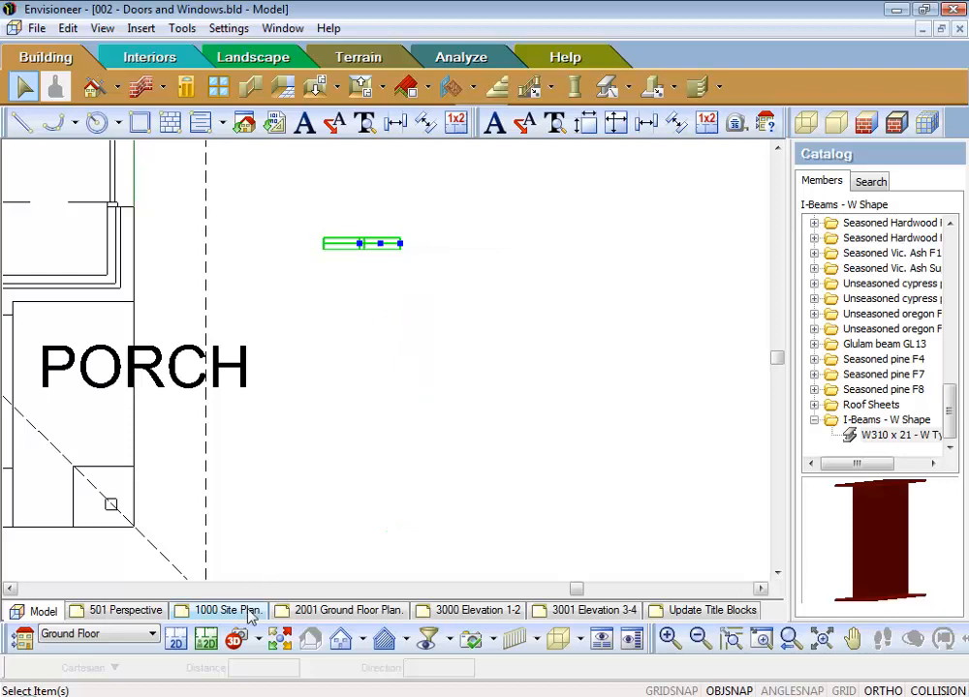
right_click(373, 300)
click(416, 428)
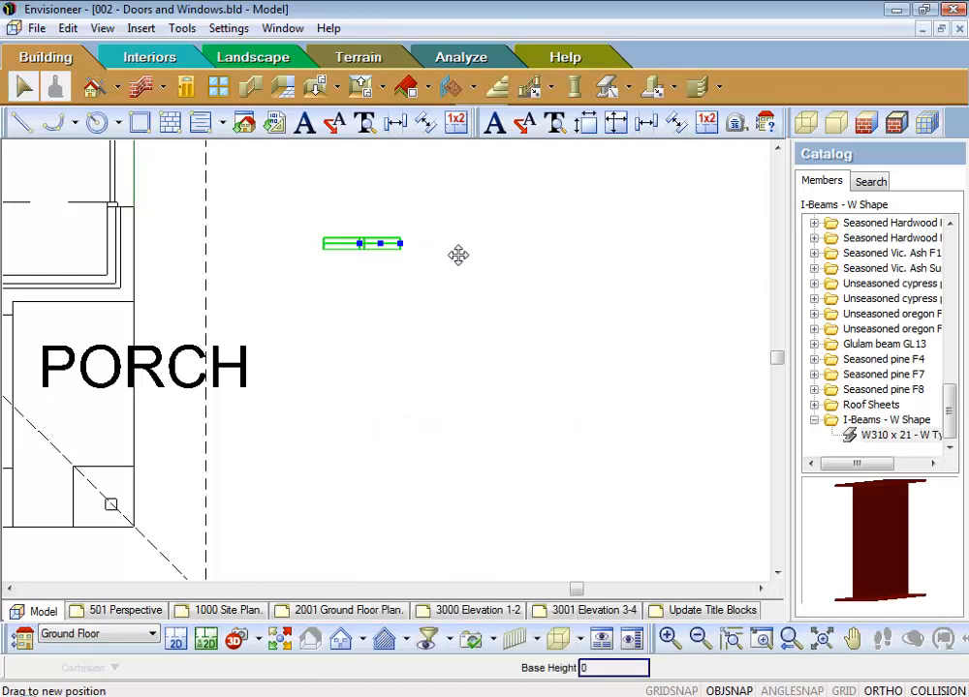
click(456, 255)
click(449, 374)
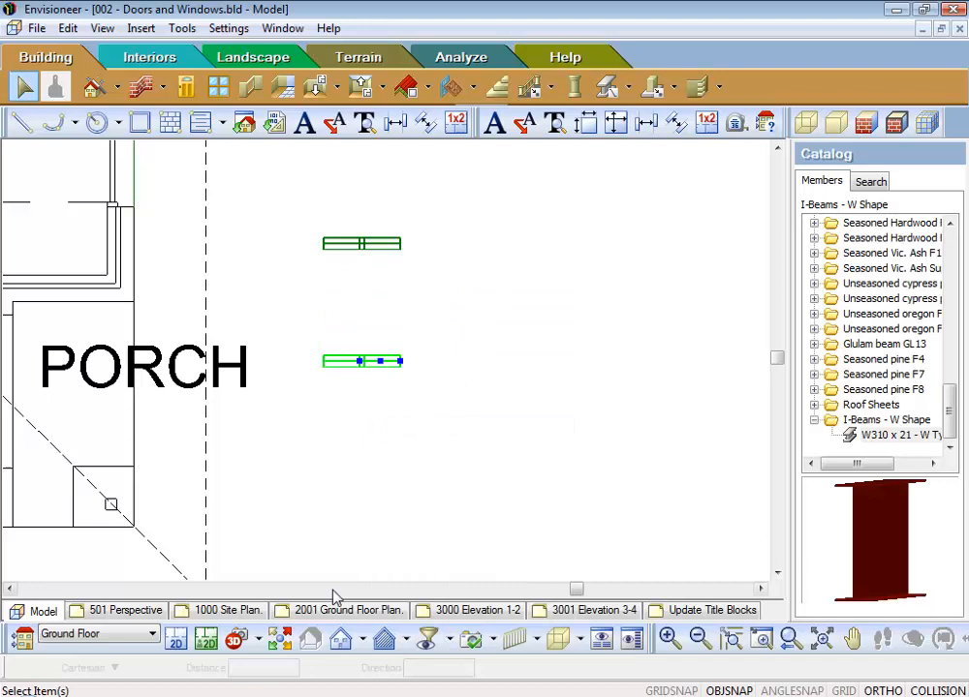
- In the Camera2 3D view, shorten the nearer I-beam by lowering its top end to about garage eave level
click(235, 639)
click(267, 613)
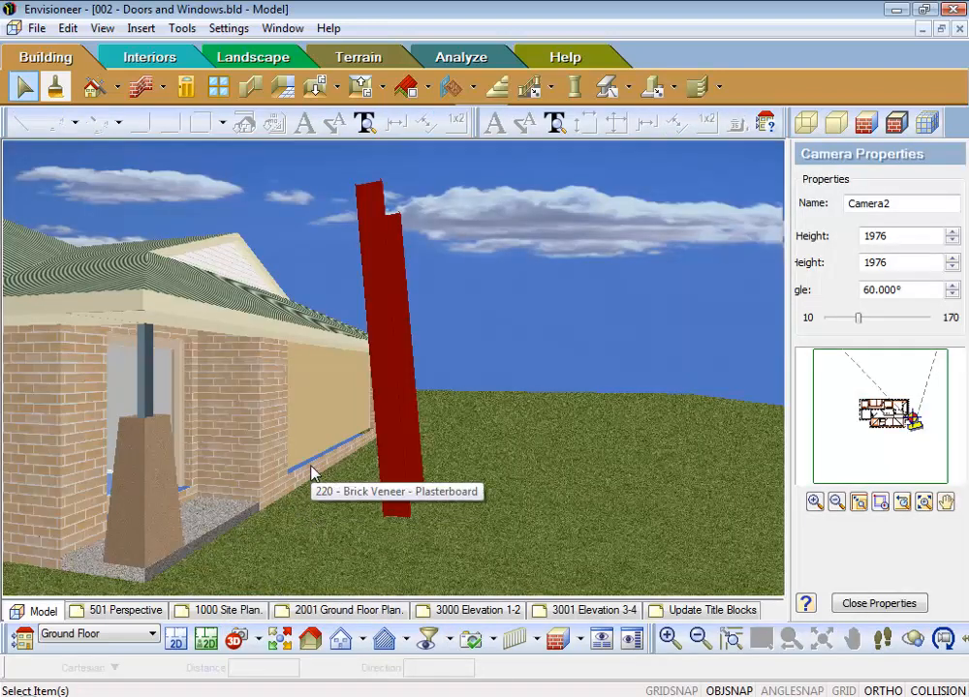
scroll(512, 375, up, 1)
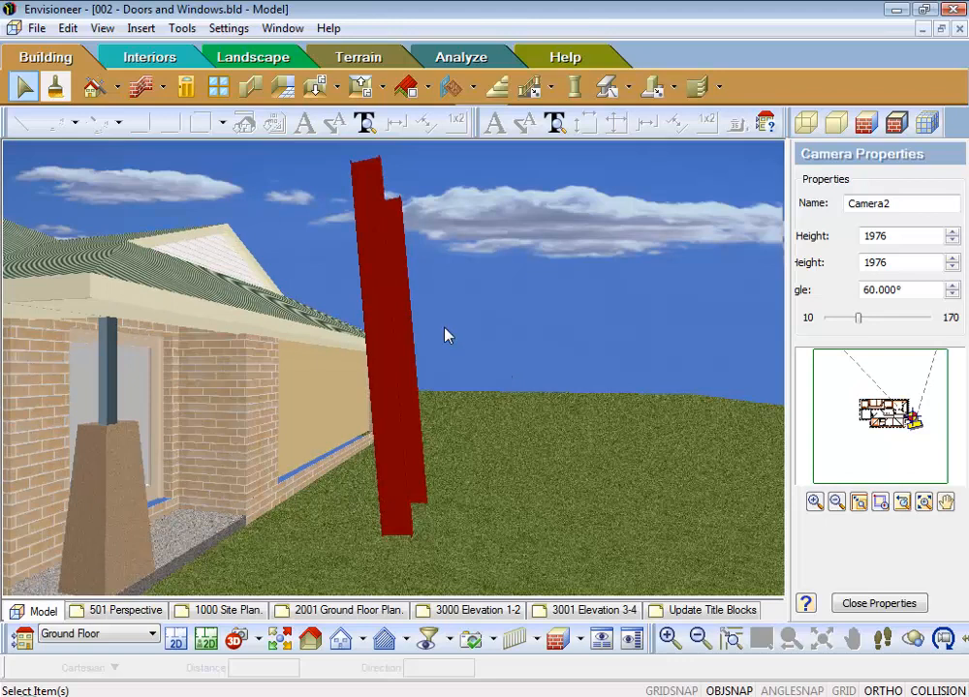
click(379, 275)
drag(381, 161, 385, 312)
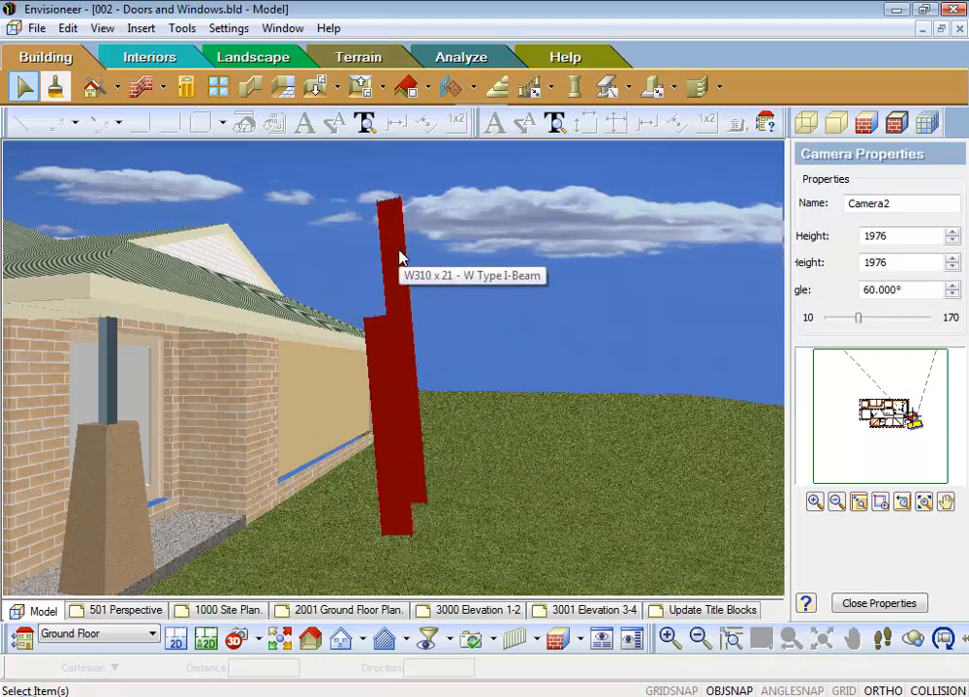
- Return to the 2D plan and delete both I-beams beside the porch
click(175, 637)
scroll(339, 444, down, 3)
drag(398, 425, 323, 352)
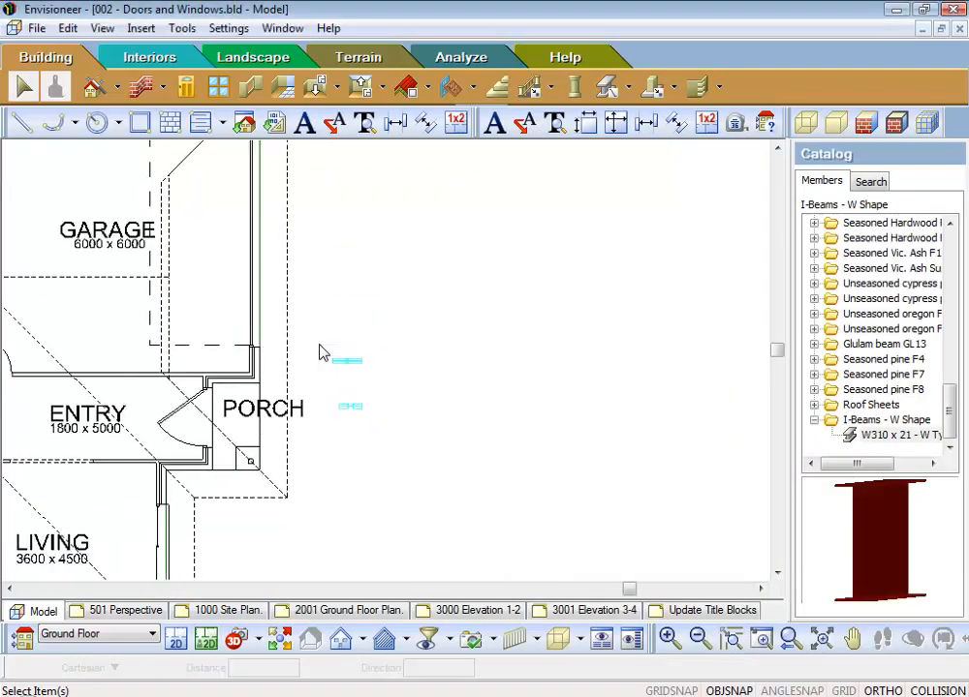
key(Delete)
- Draw a closed L-shaped outline about 5190 mm deep with the 90 Wide Construction Line, notched toward the porch, in the open area beside the house
scroll(610, 287, up, 1)
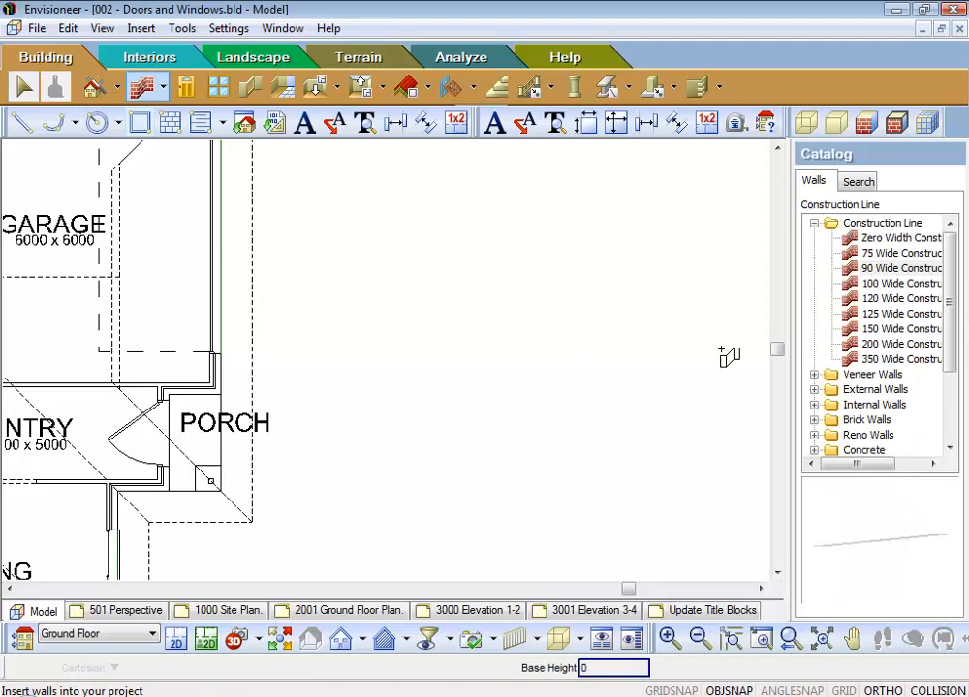
click(881, 269)
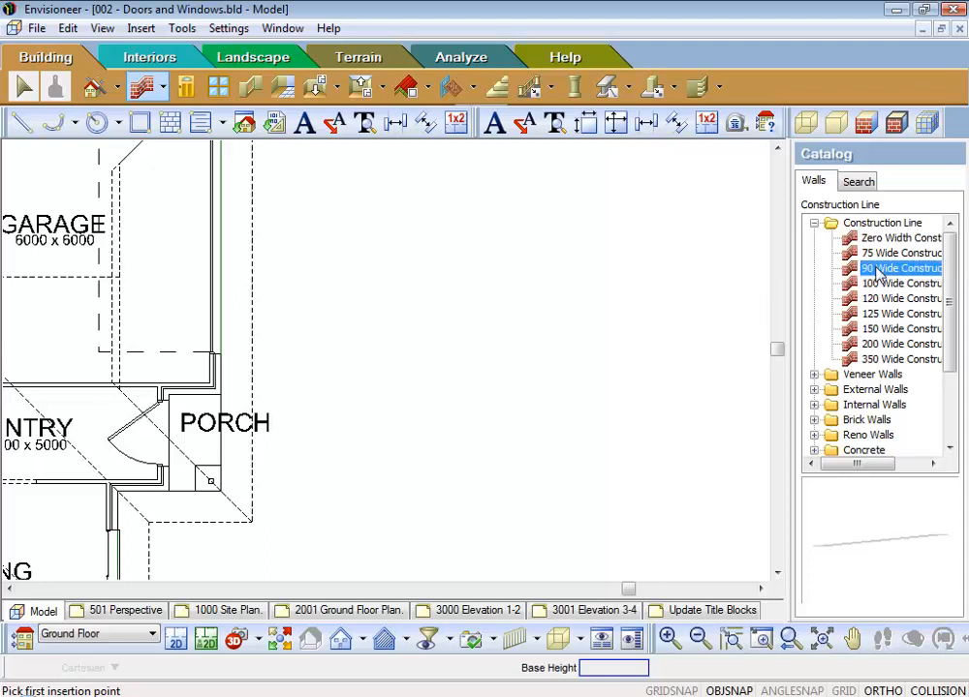
click(376, 243)
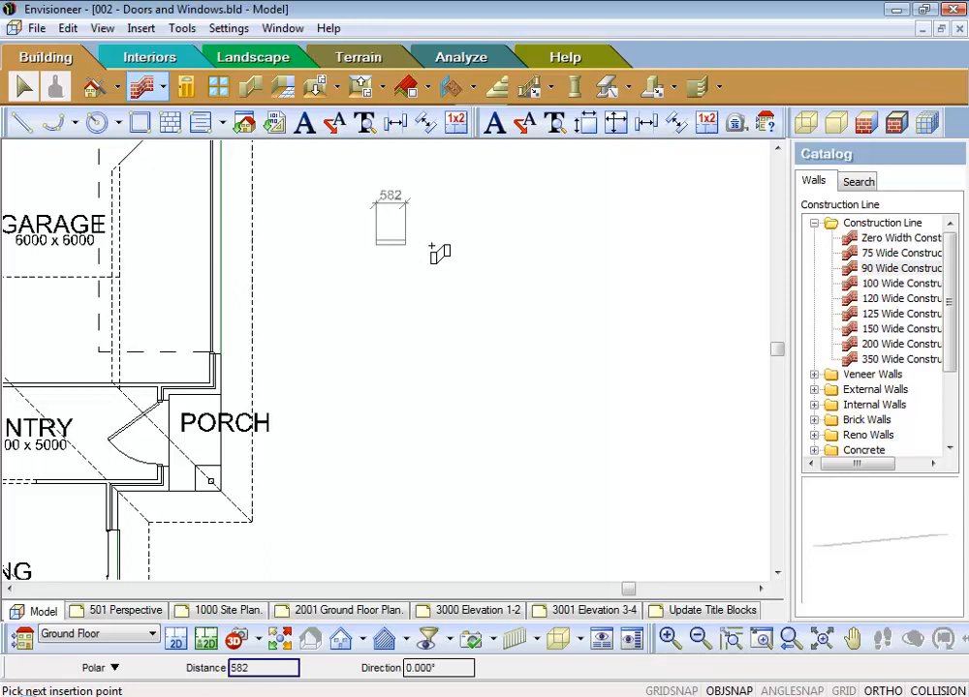
click(600, 248)
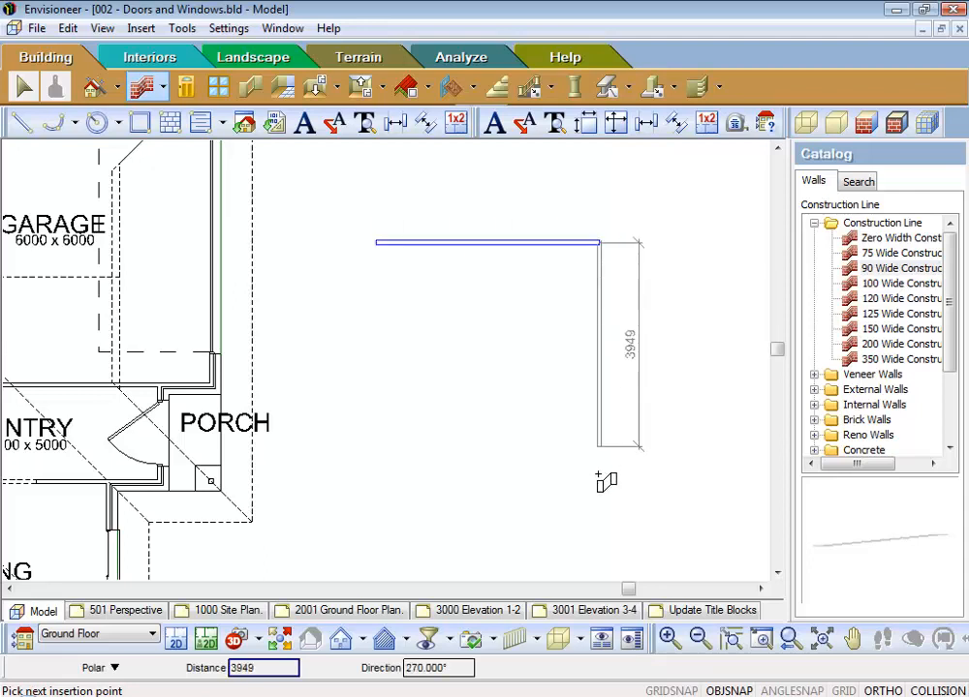
click(599, 505)
click(452, 505)
click(452, 394)
click(374, 394)
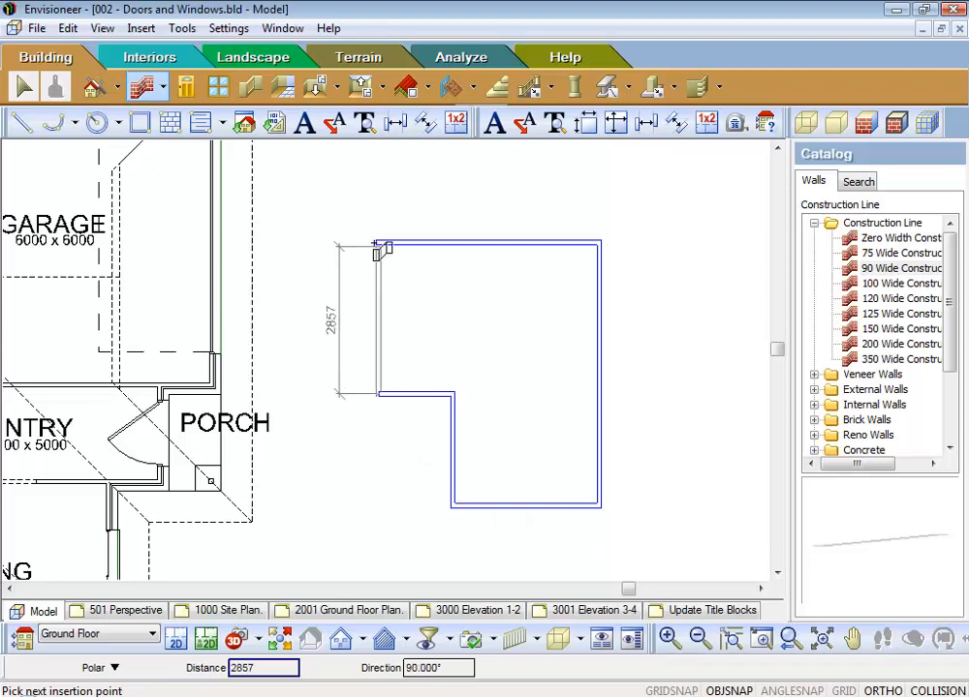
click(376, 243)
- Divide the outline with one full-depth construction line and two cross lines, one through the upper part and one through the lower leg
click(519, 244)
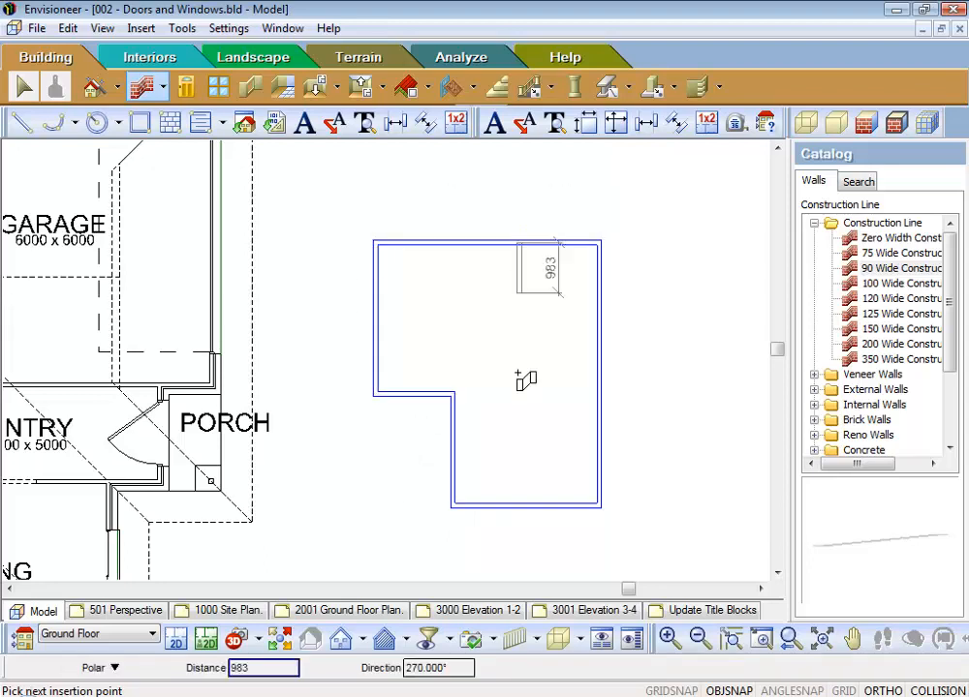
click(513, 507)
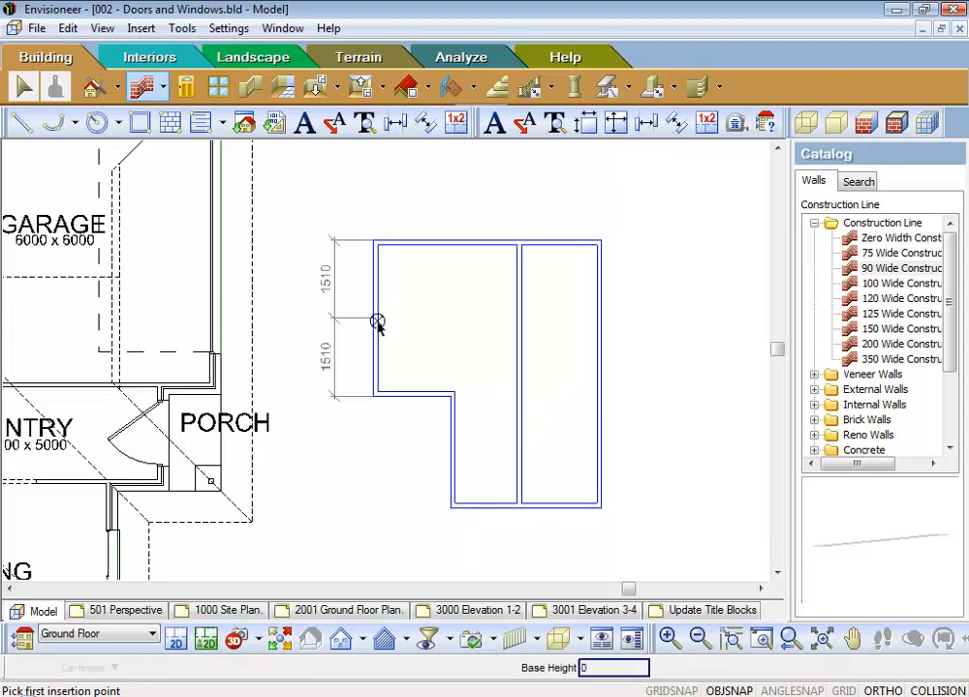
click(379, 323)
click(601, 323)
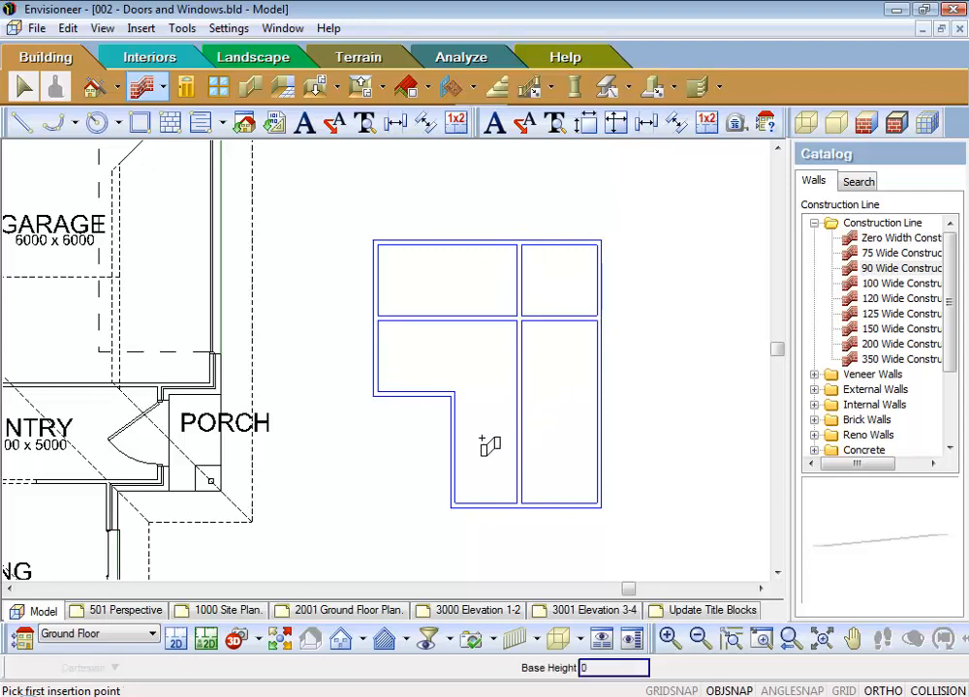
click(455, 432)
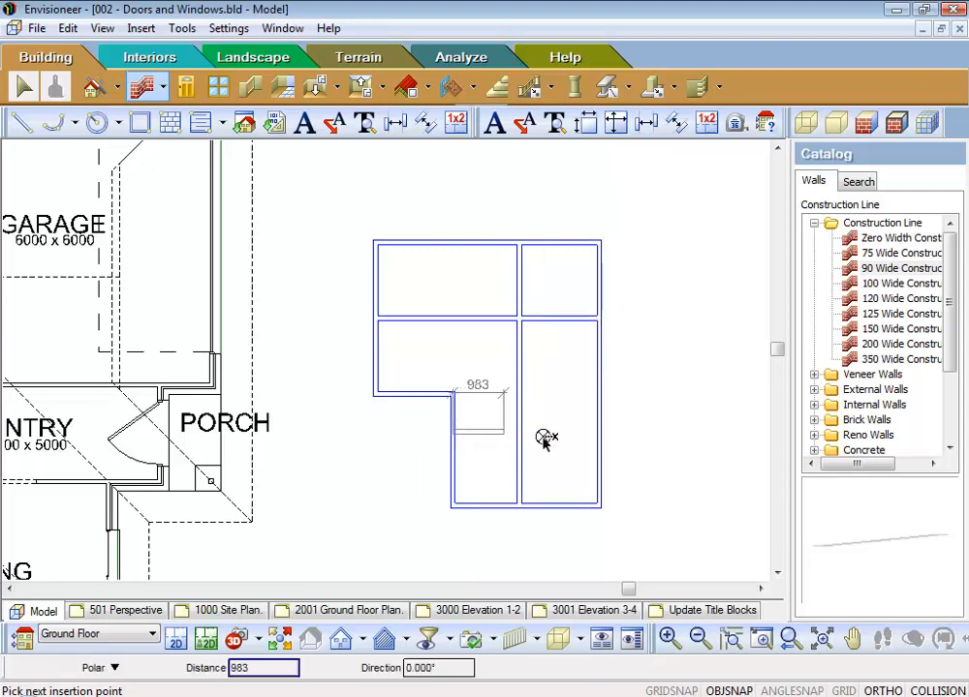
click(601, 432)
right_click(650, 364)
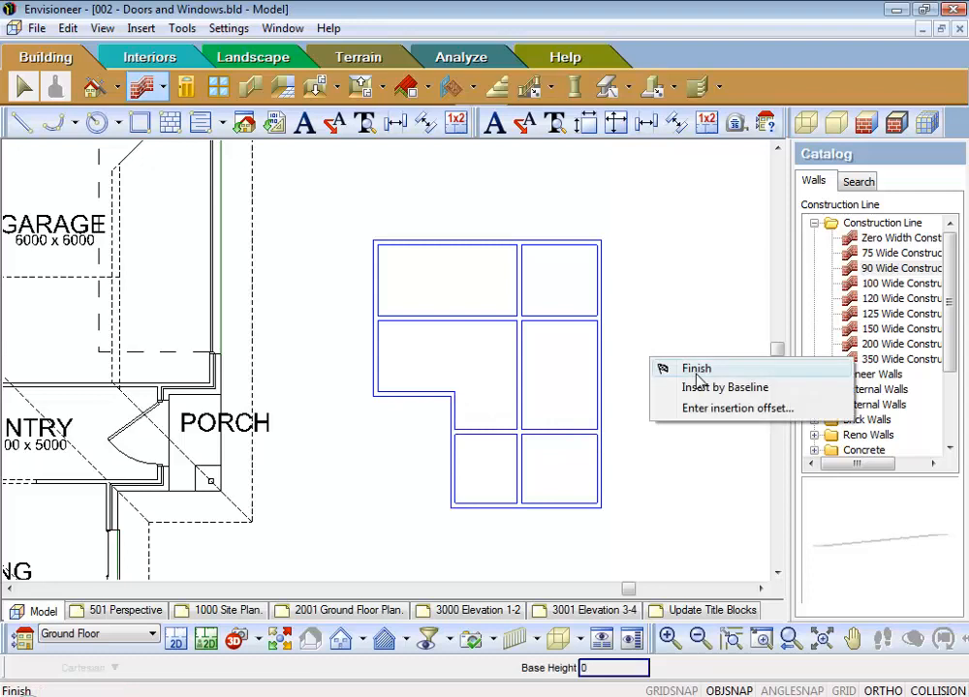
click(696, 367)
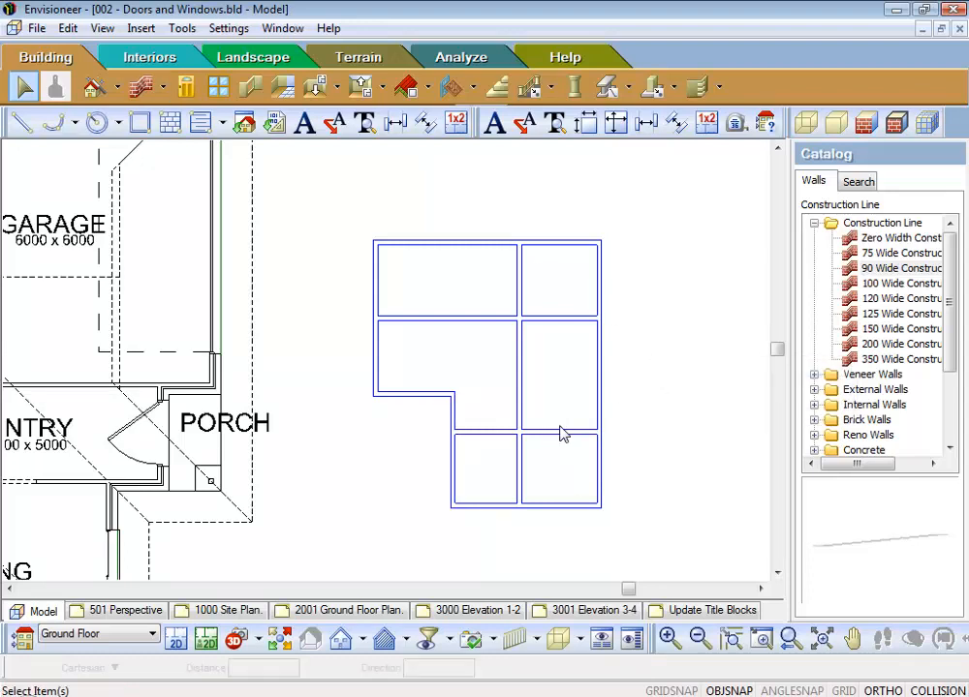
click(575, 250)
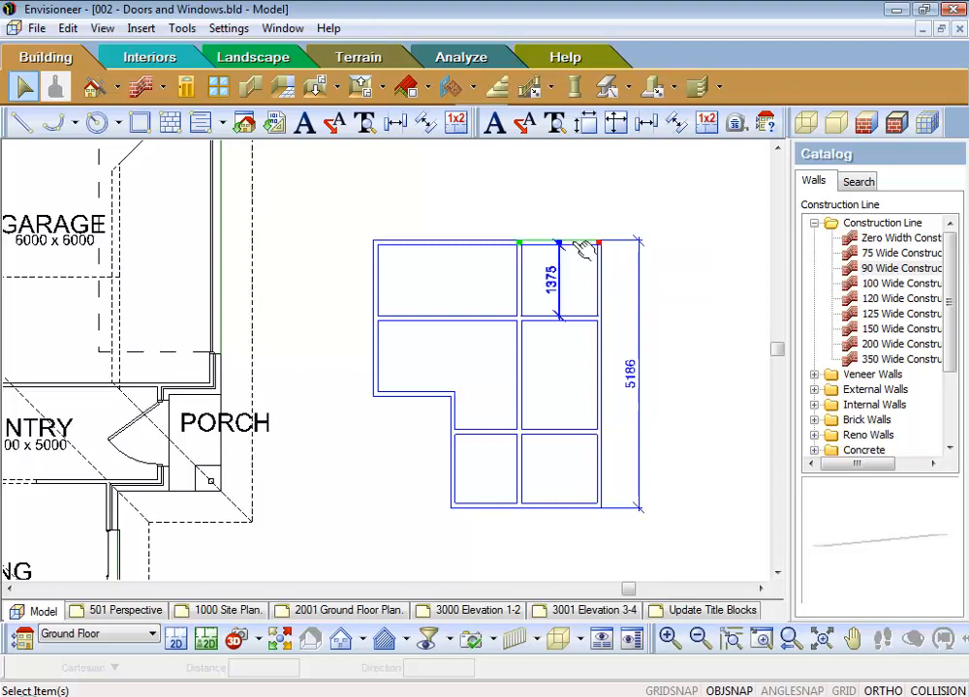
click(641, 386)
text(5)
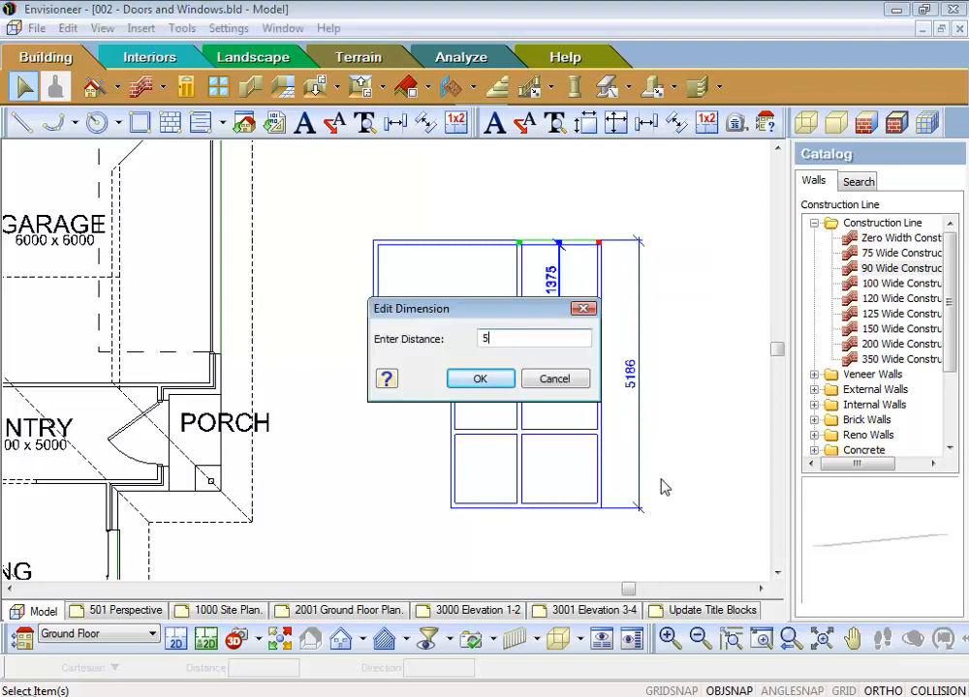
key(Return)
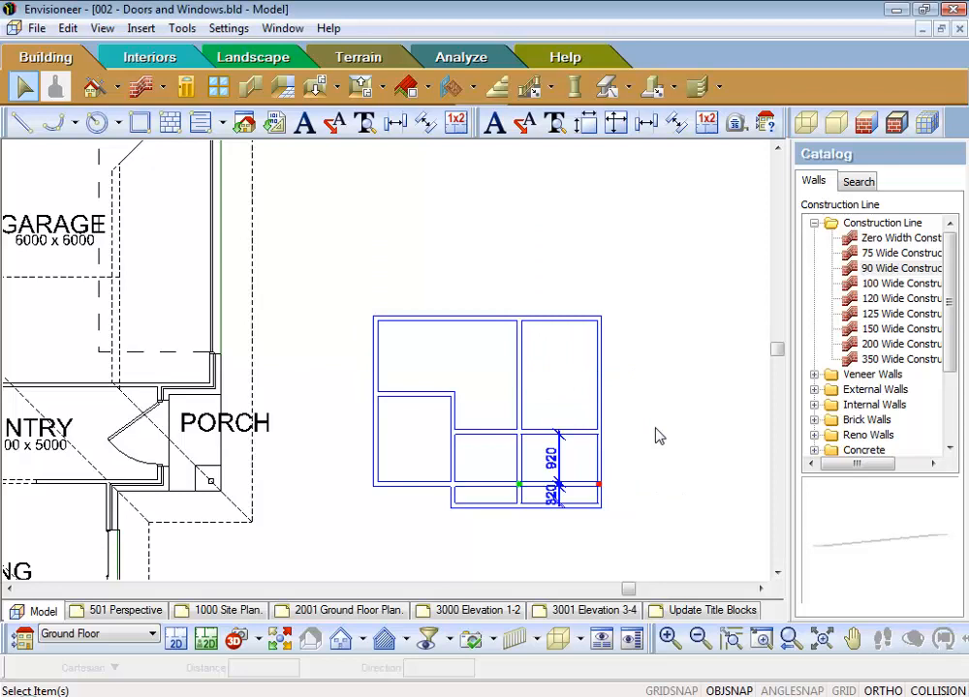
key(ctrl+z)
- Set the overall depth of the construction-line outline to 5500 mm by repositioning its upper edge line
click(584, 244)
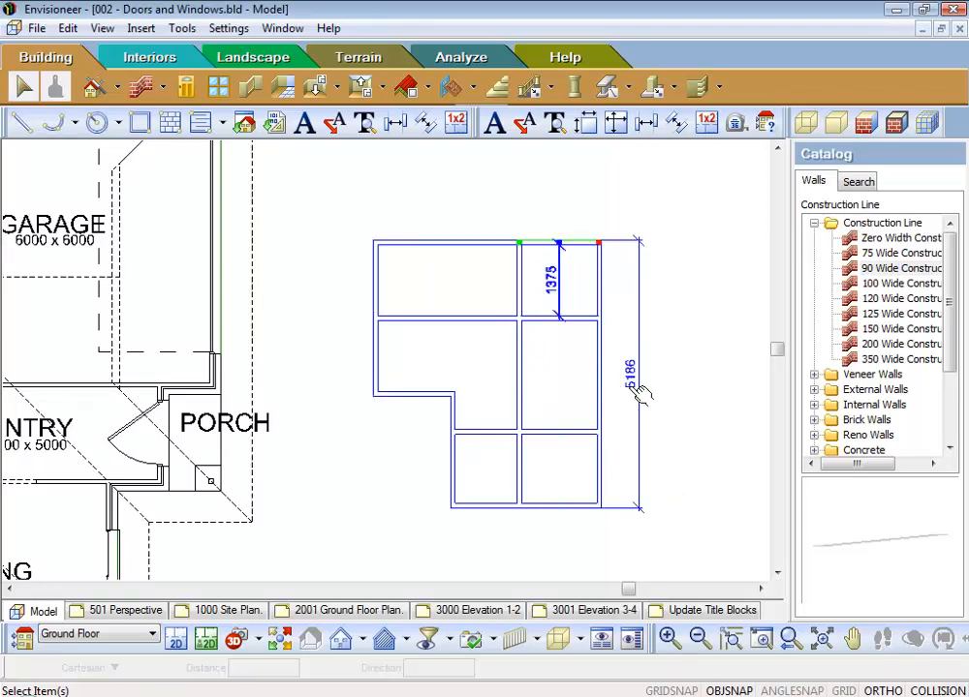
click(630, 397)
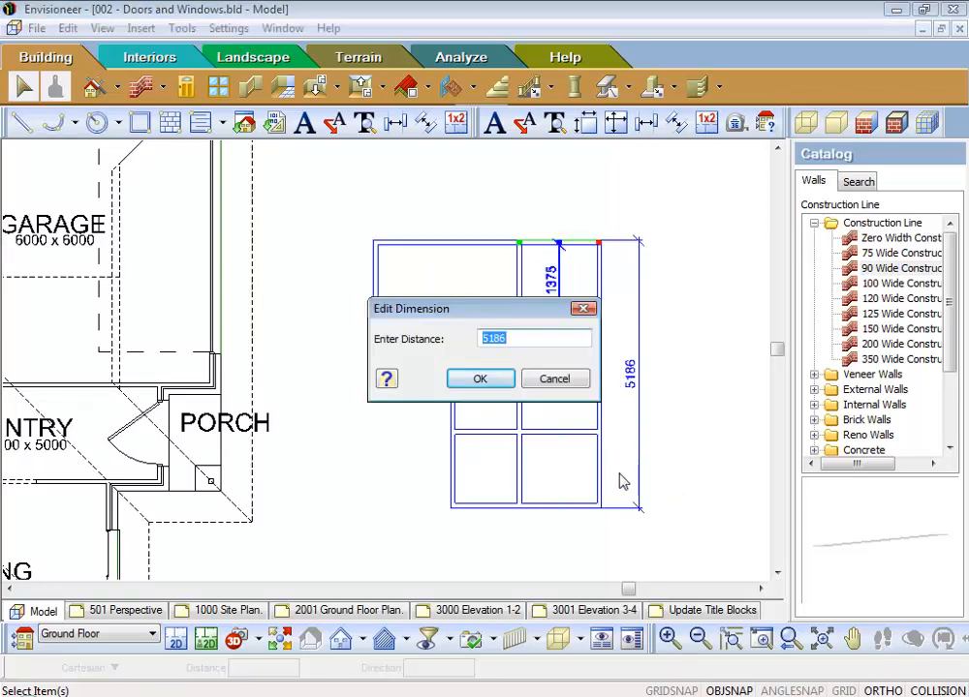
text(5500)
key(Return)
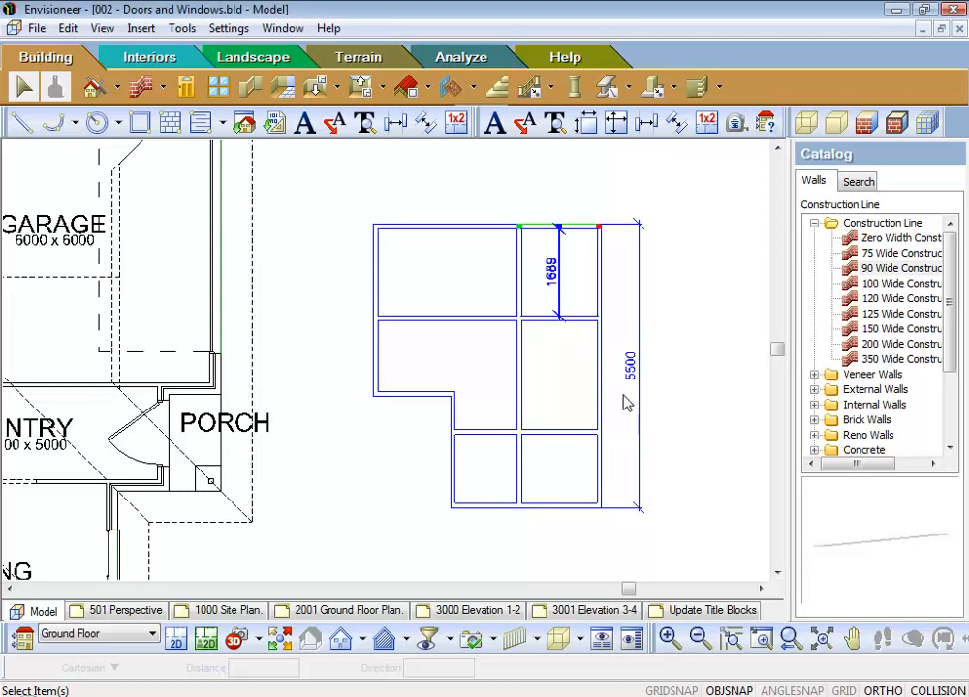
click(677, 316)
- Set the distance between the outline's upper edge and the upper cross line to 1650 mm
click(574, 319)
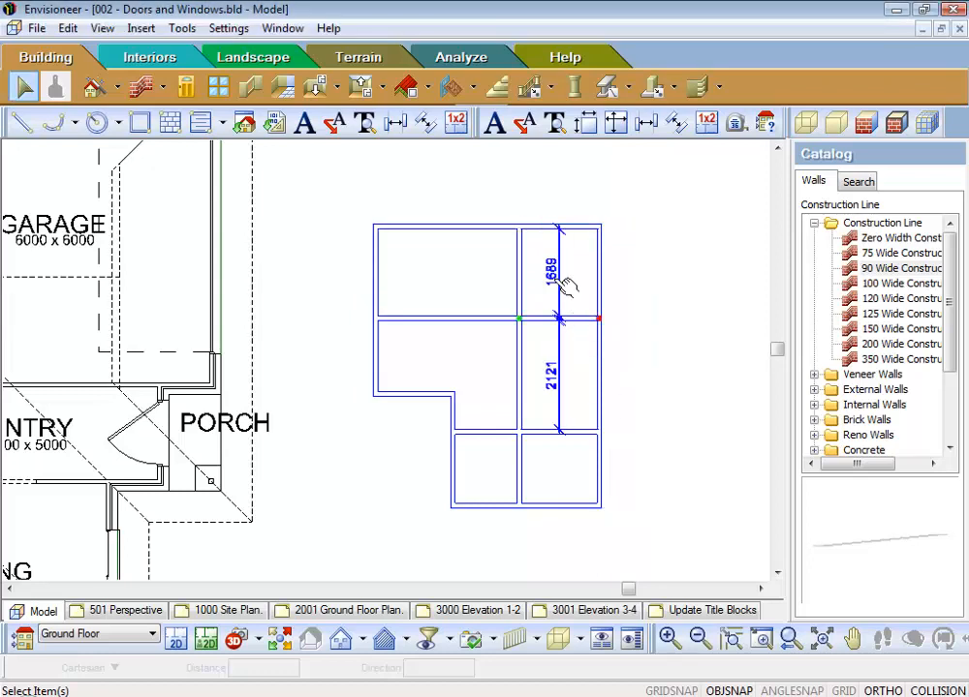
click(567, 280)
text(1650)
key(Return)
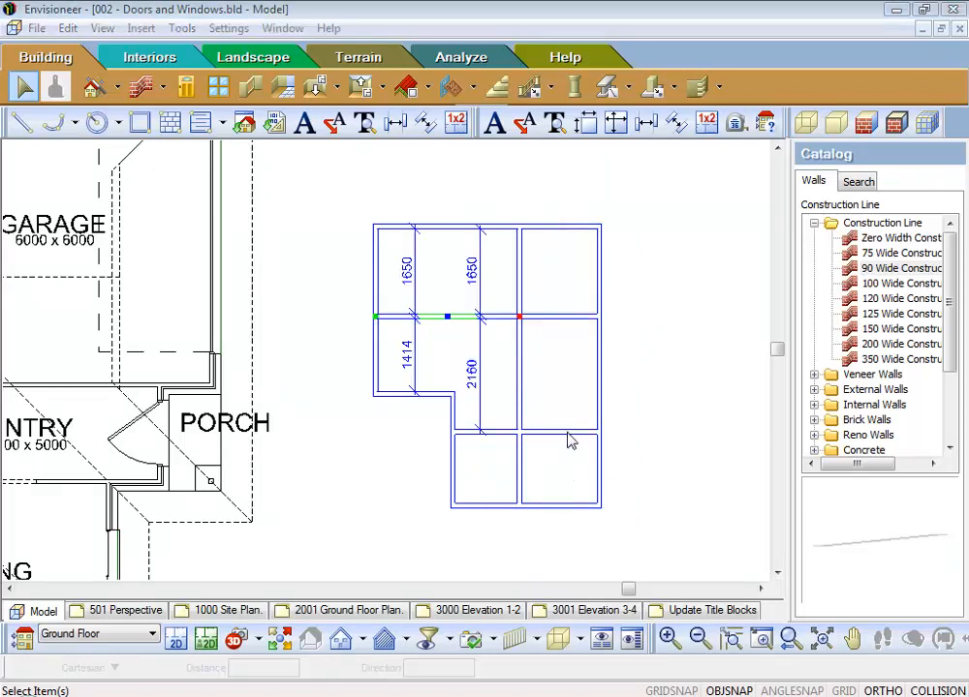
- Set the distance between the two inner cross lines to 2100 mm and check the spacing of the remaining lower bay
click(567, 432)
click(567, 414)
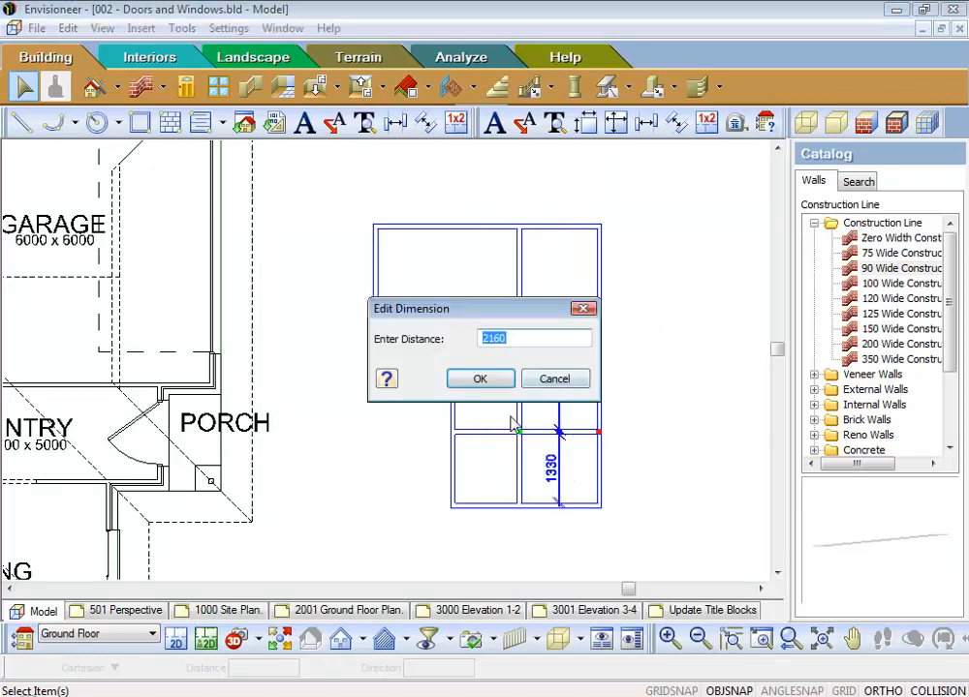
text(21)
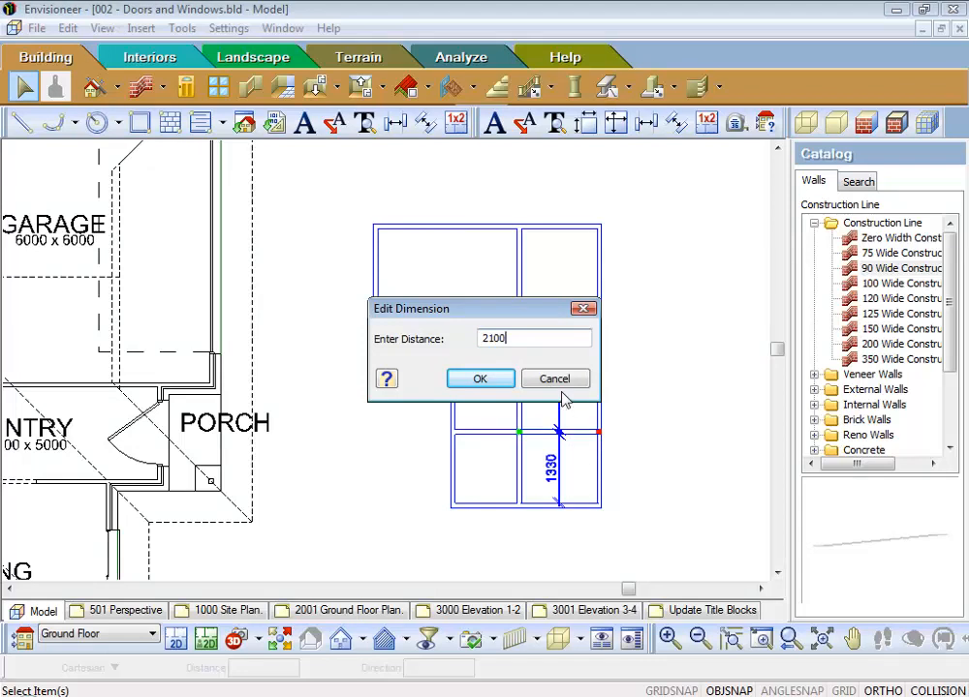
click(493, 379)
click(571, 506)
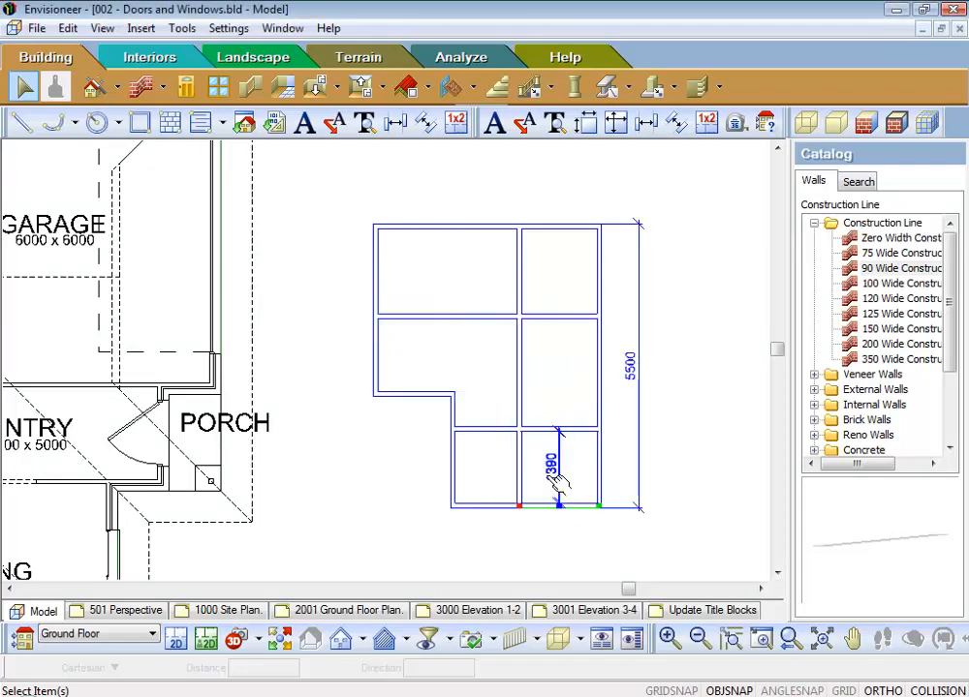
- Set the distance between the full-depth dividing line and the outline's outer edge farthest from the house to 1500 mm
click(520, 279)
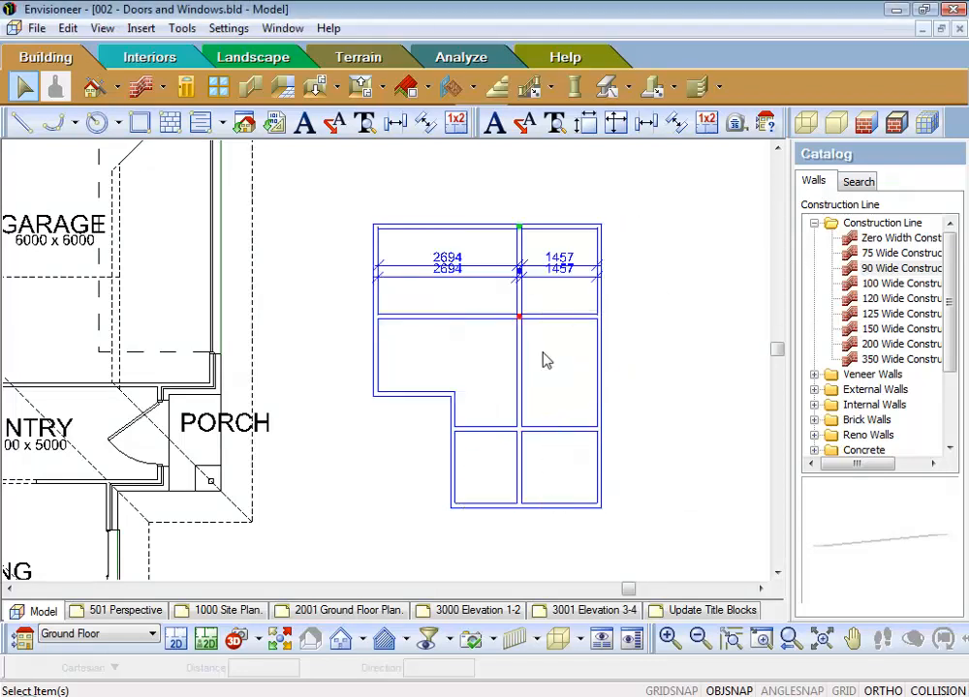
click(555, 276)
text(1)
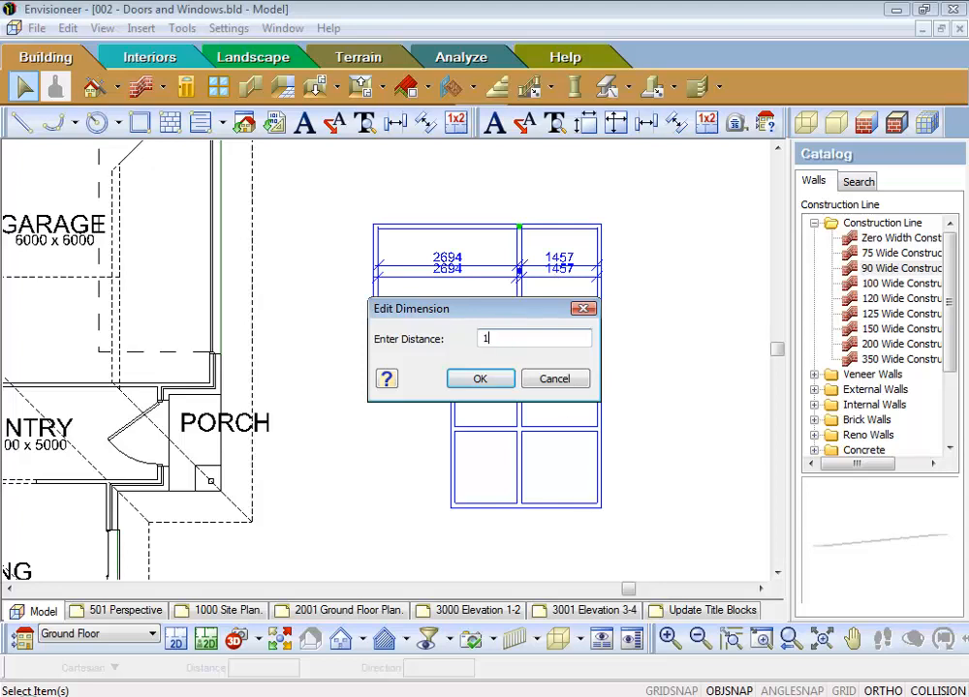
text(500)
key(Return)
click(693, 456)
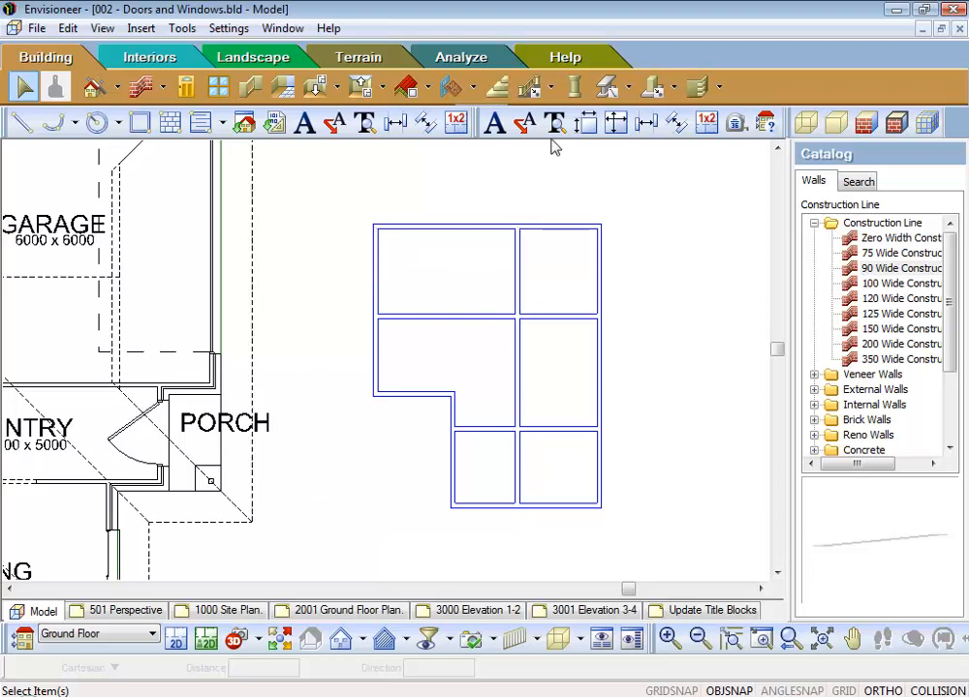
- Insert 90 x 90 Timber Posts at every corner and intersection of the construction-line grid
click(575, 86)
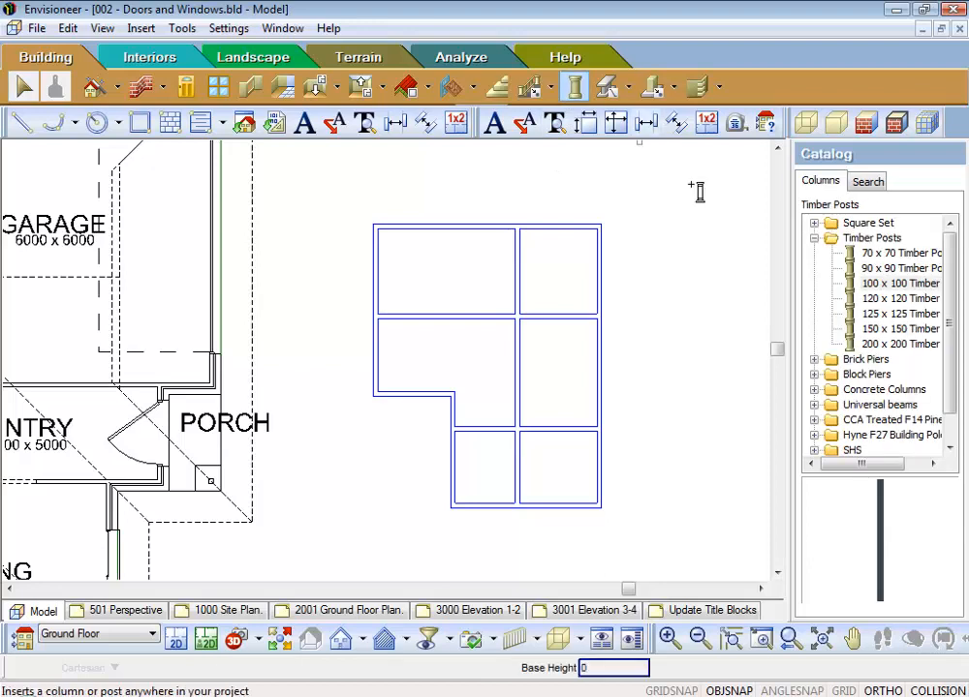
click(869, 269)
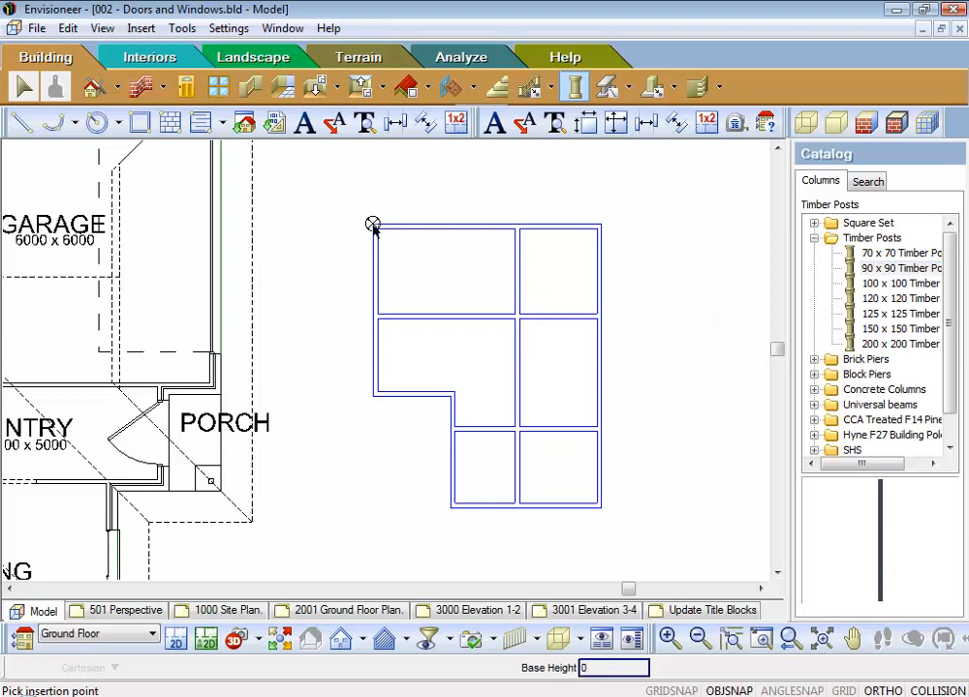
click(596, 226)
click(376, 316)
click(514, 316)
click(597, 317)
click(452, 393)
click(375, 395)
click(450, 429)
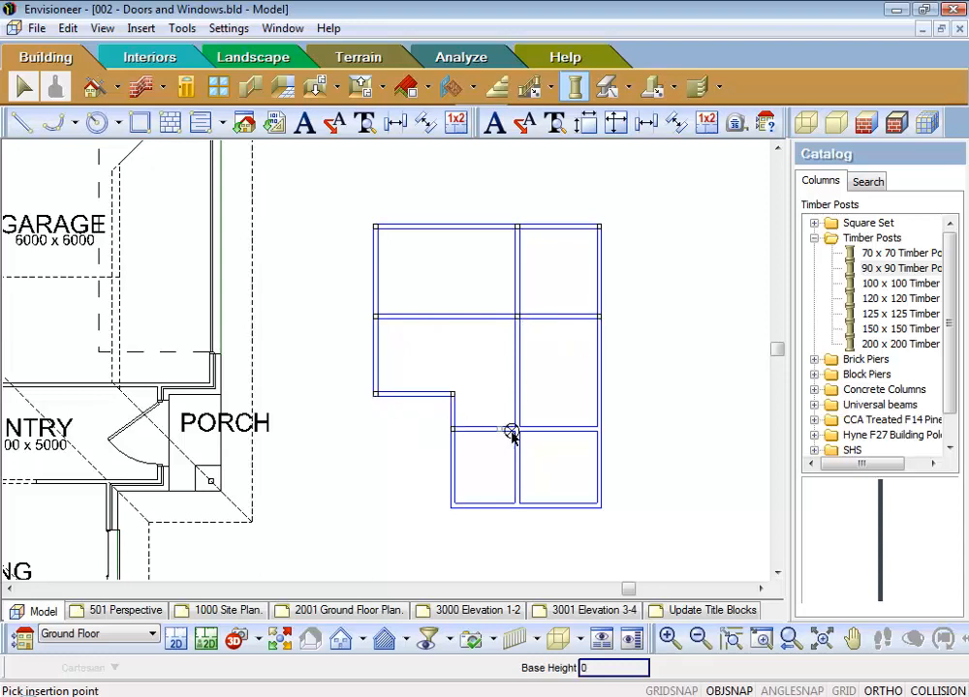
click(518, 430)
click(596, 430)
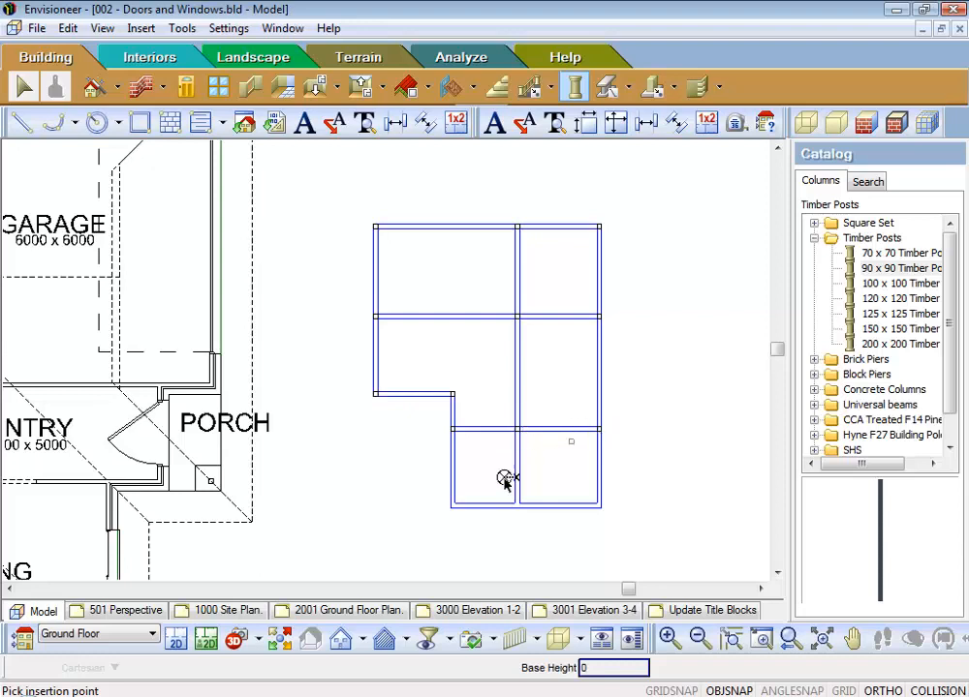
click(451, 504)
click(519, 504)
click(602, 507)
right_click(625, 474)
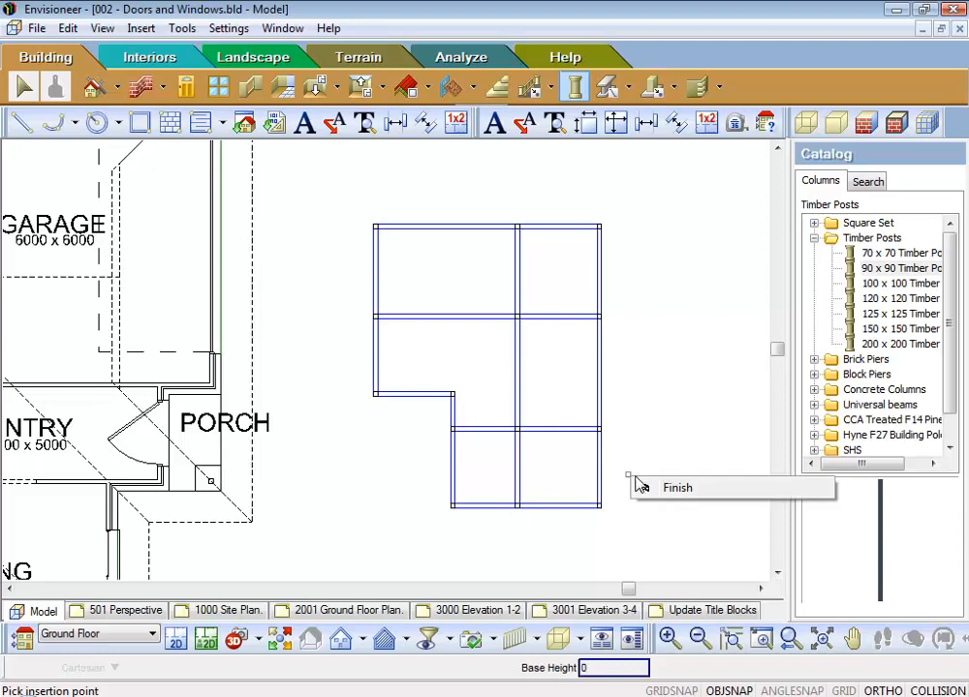
click(640, 489)
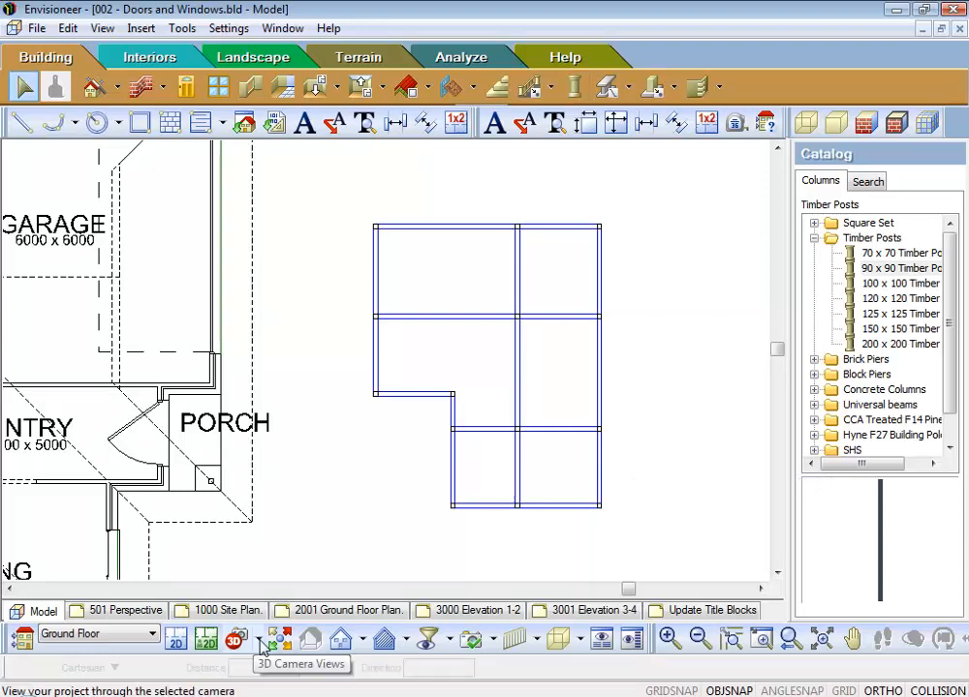
- View the timber posts on the construction-line grid from Camera1 in 3D
click(258, 640)
click(272, 592)
scroll(474, 436, down, 11)
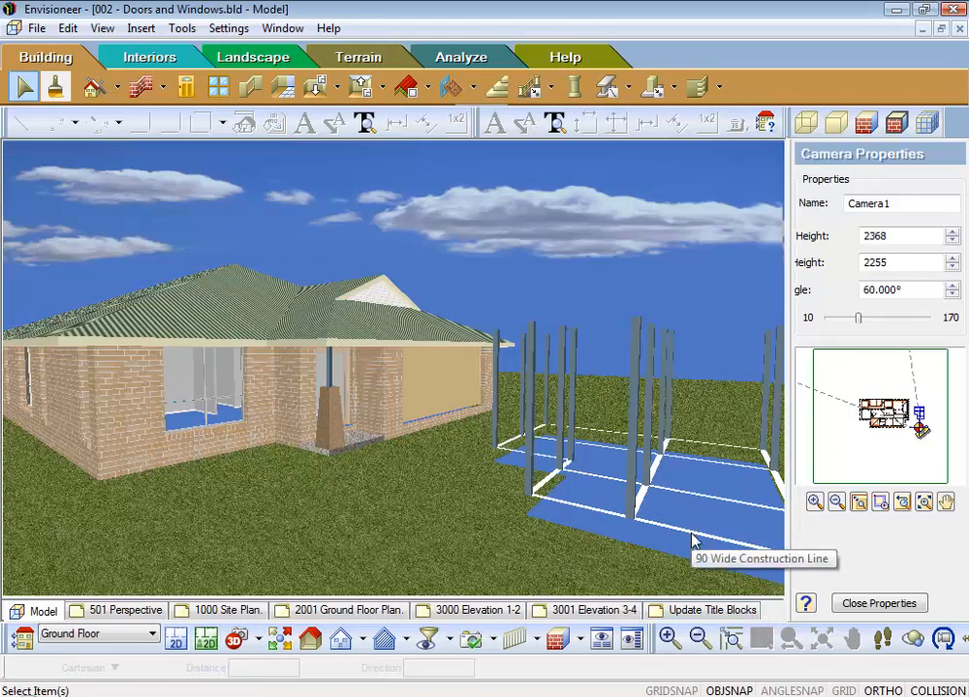
- Return to the 2D plan and set the current dimension style to DOT - Interior in the dimension settings
click(176, 640)
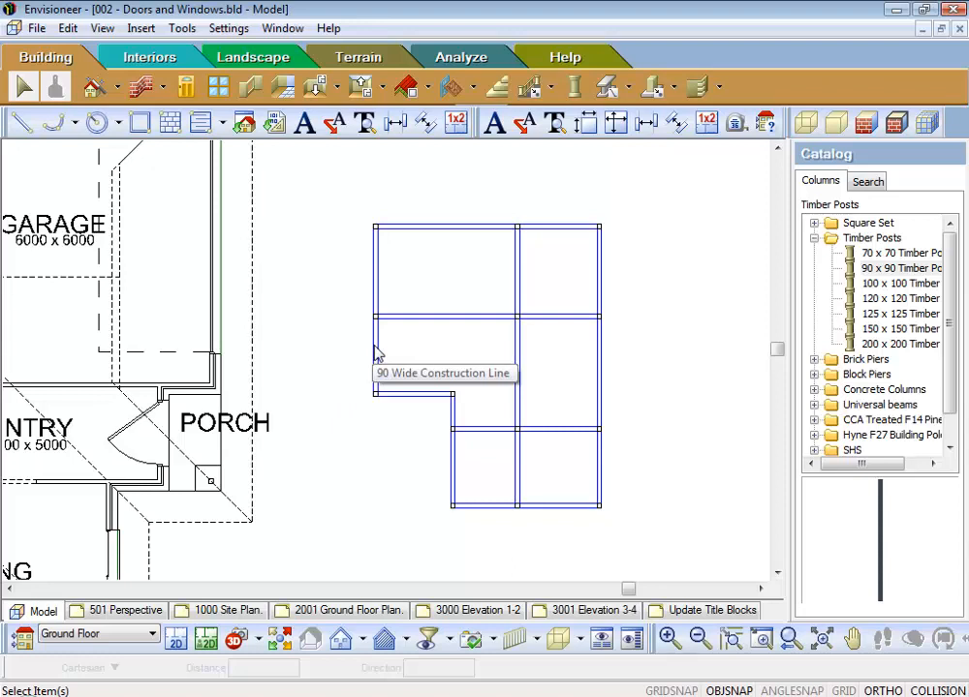
click(227, 29)
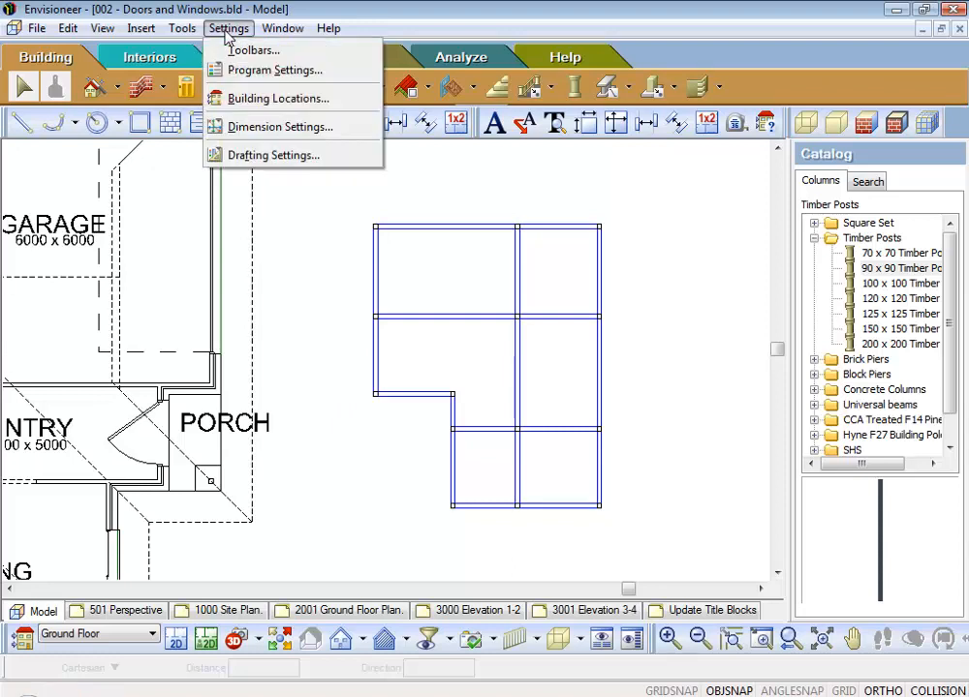
click(265, 129)
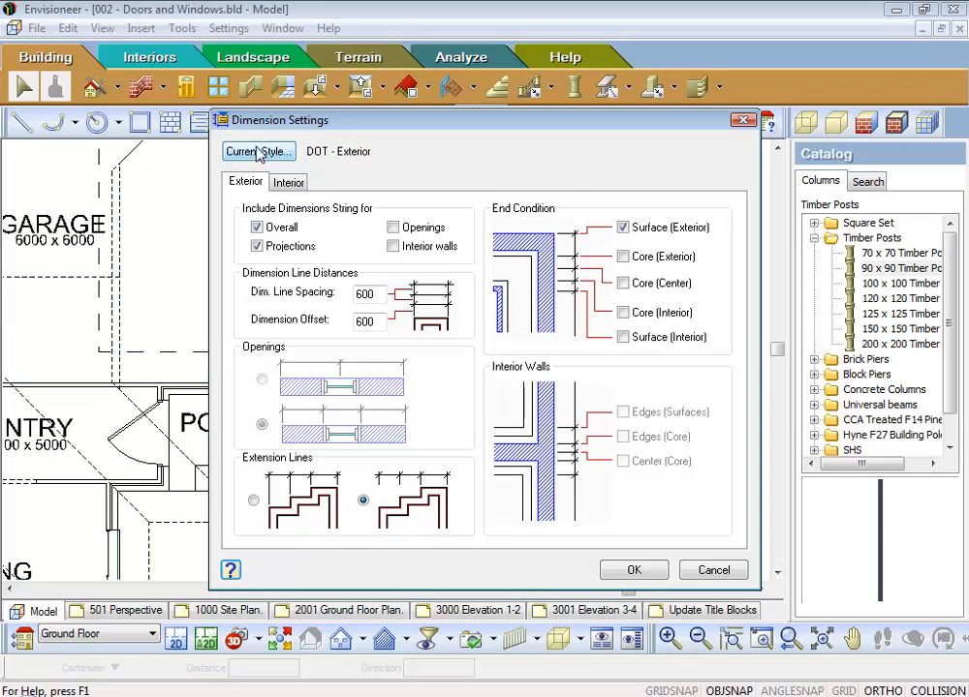
click(258, 152)
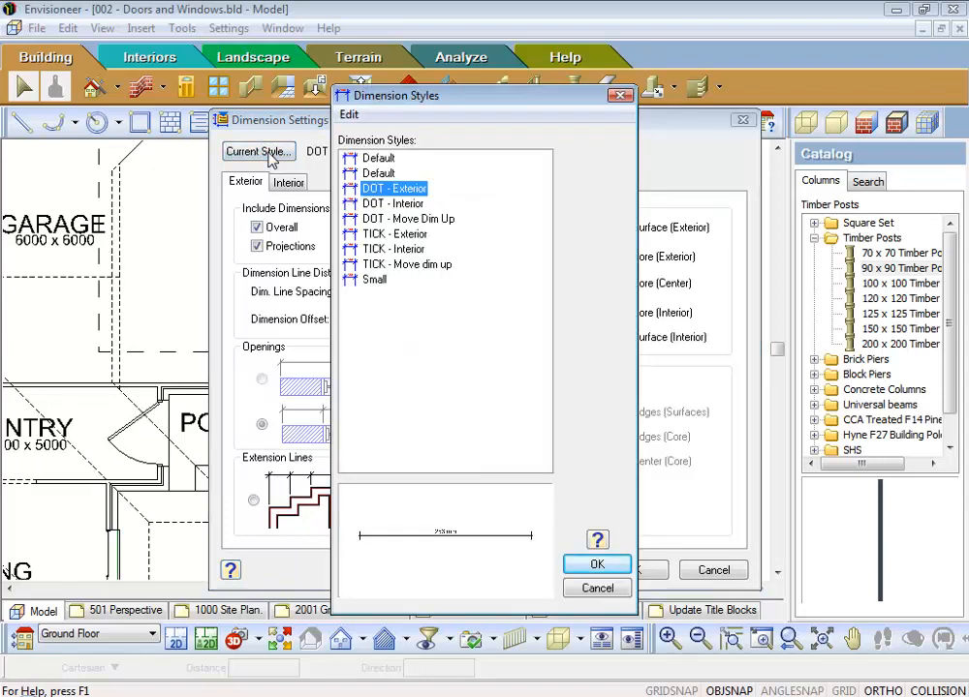
click(397, 204)
click(591, 565)
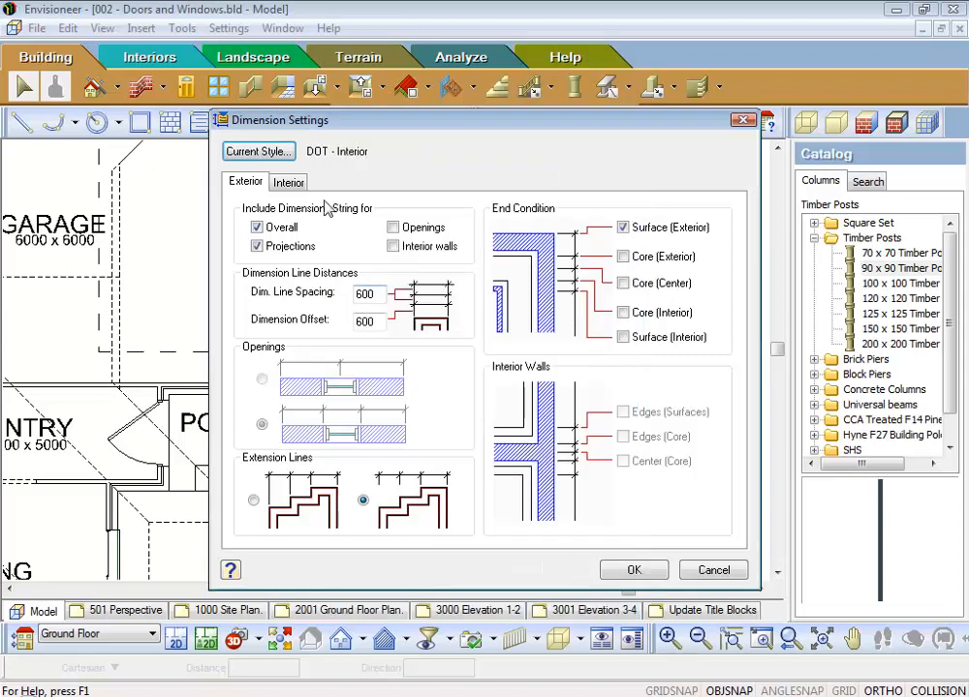
click(629, 572)
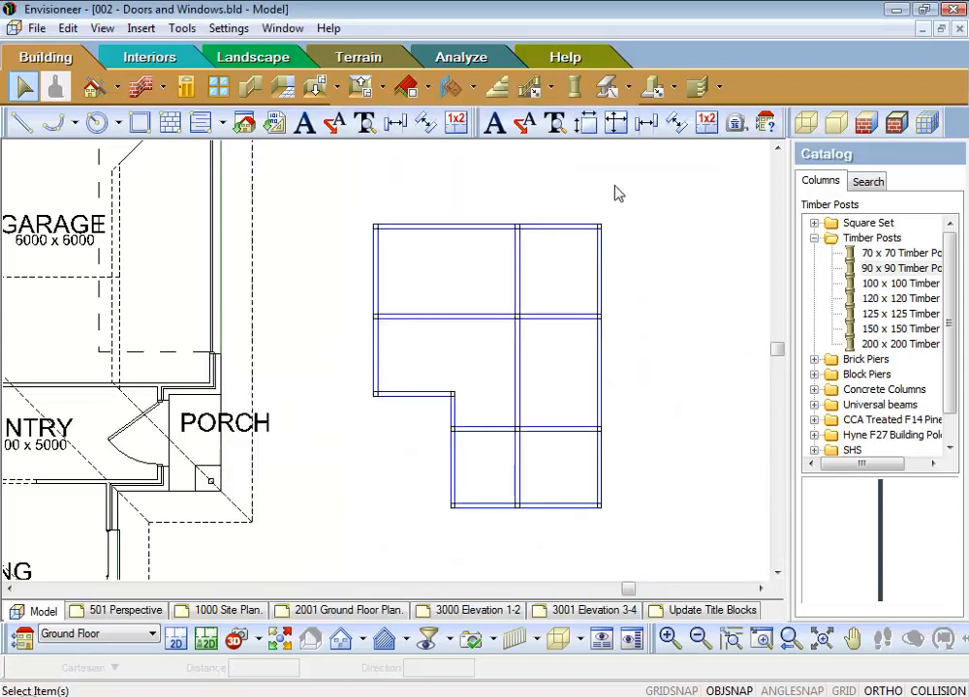
- Turn on the display of Dimensions in the view filter's notation settings
click(615, 123)
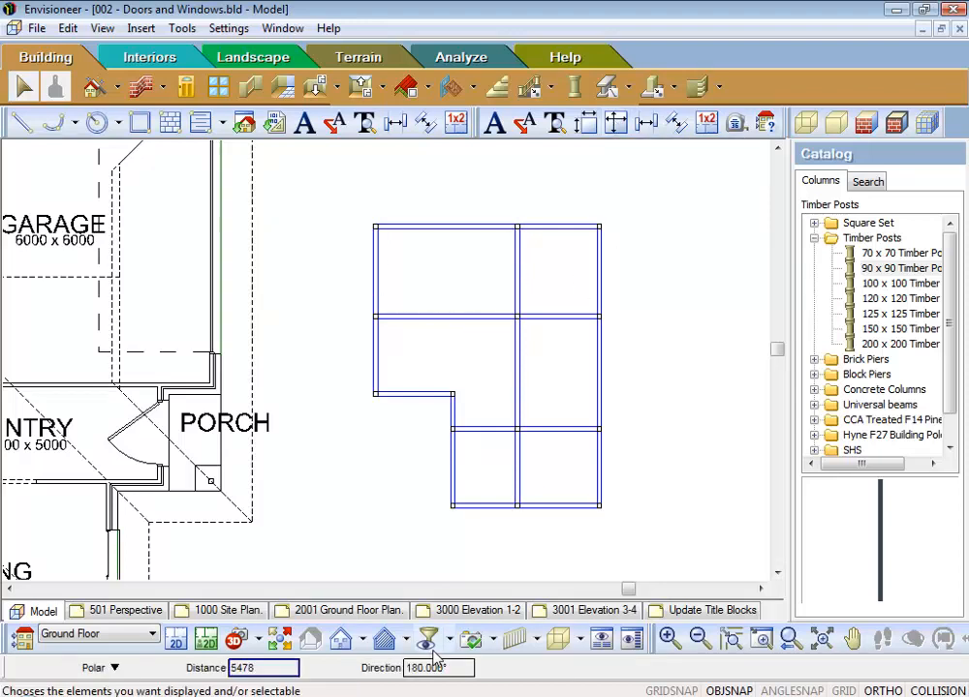
click(432, 641)
click(464, 155)
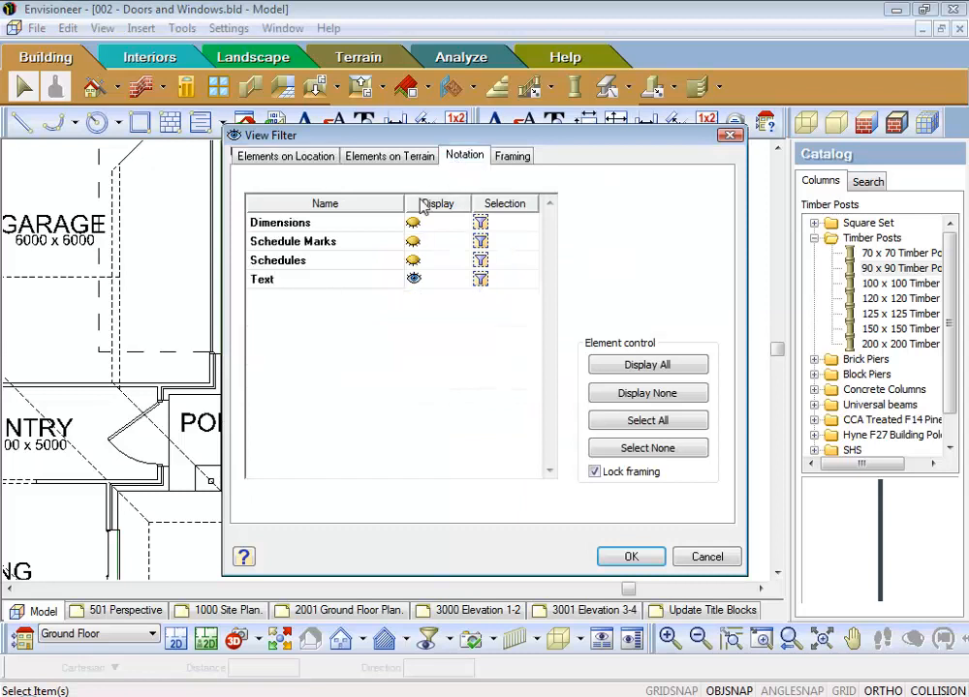
click(414, 223)
click(631, 556)
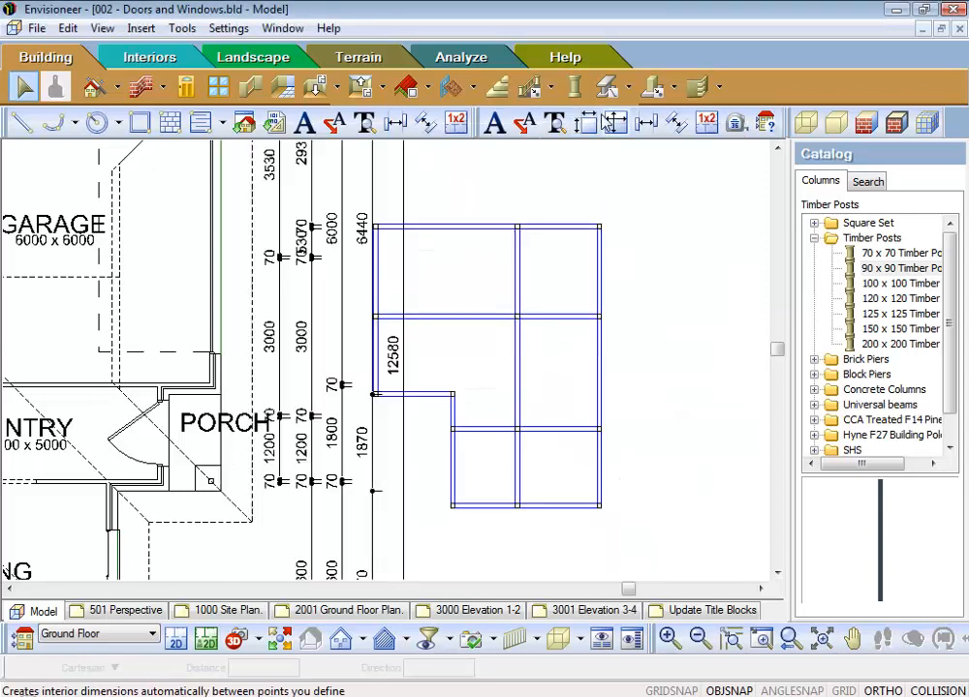
- Add automatic interior dimension strings across the construction-line grid, one through the upper bays and one through the lowest bays
click(618, 124)
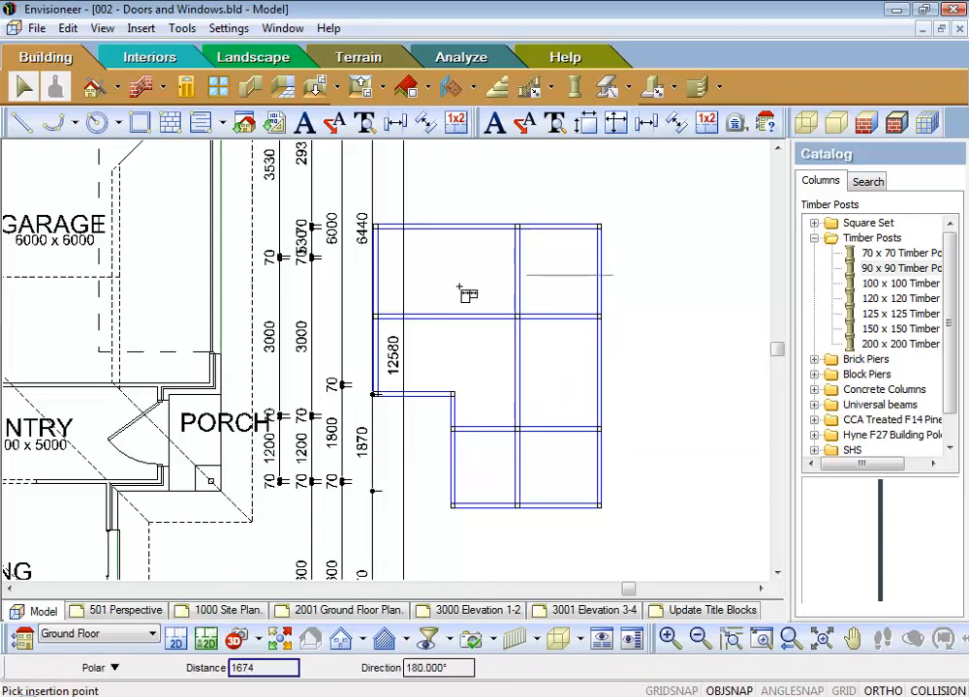
click(369, 286)
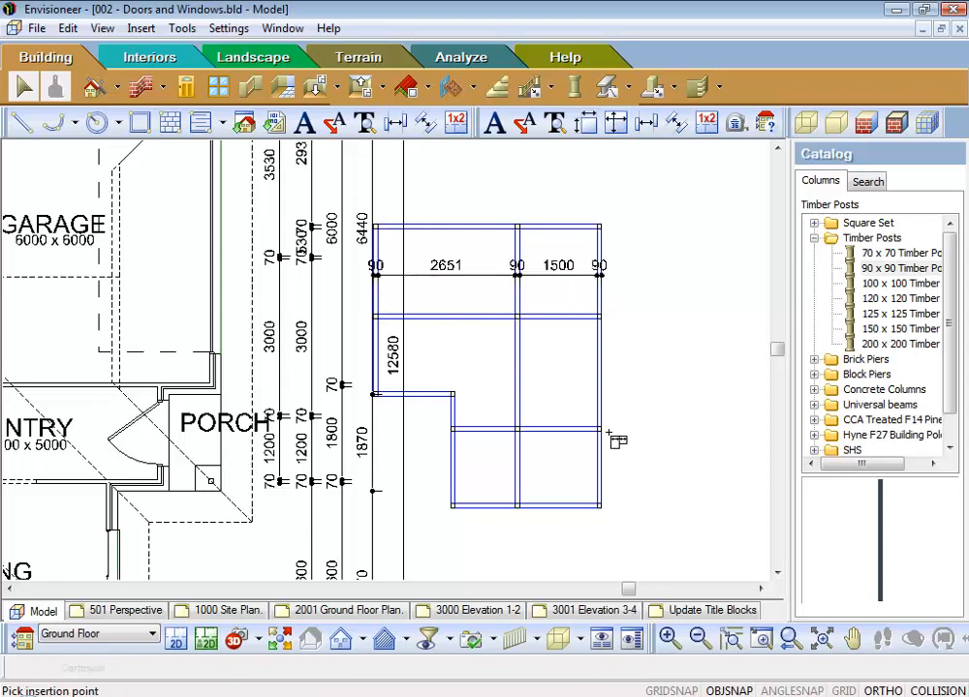
click(439, 479)
click(636, 479)
right_click(648, 447)
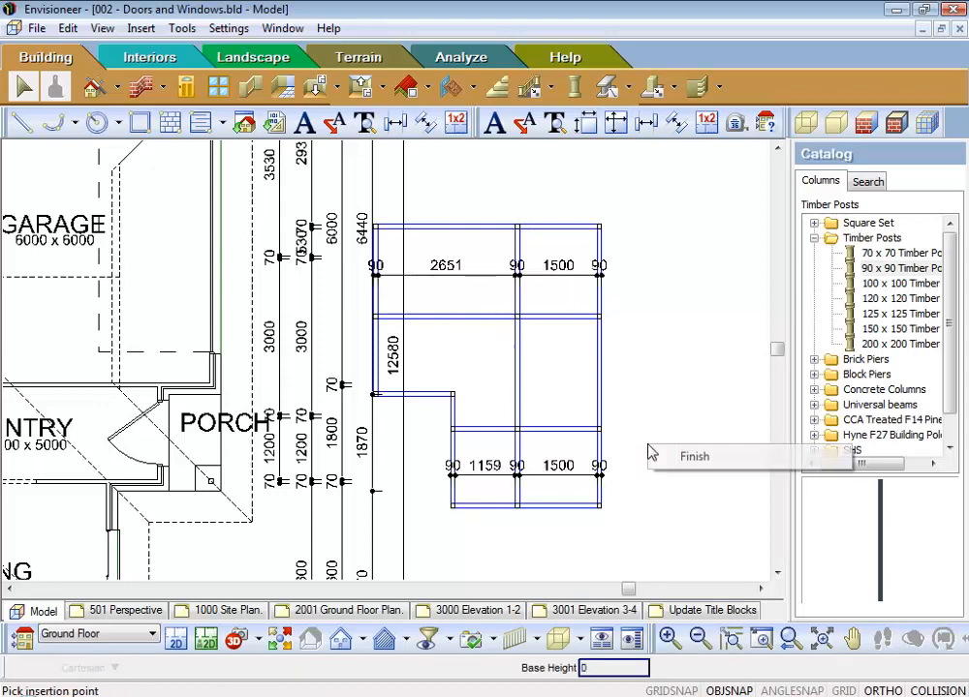
click(685, 459)
- Select all similar 90 Wide Construction Lines and delete them, keeping the timber posts
scroll(636, 329, up, 3)
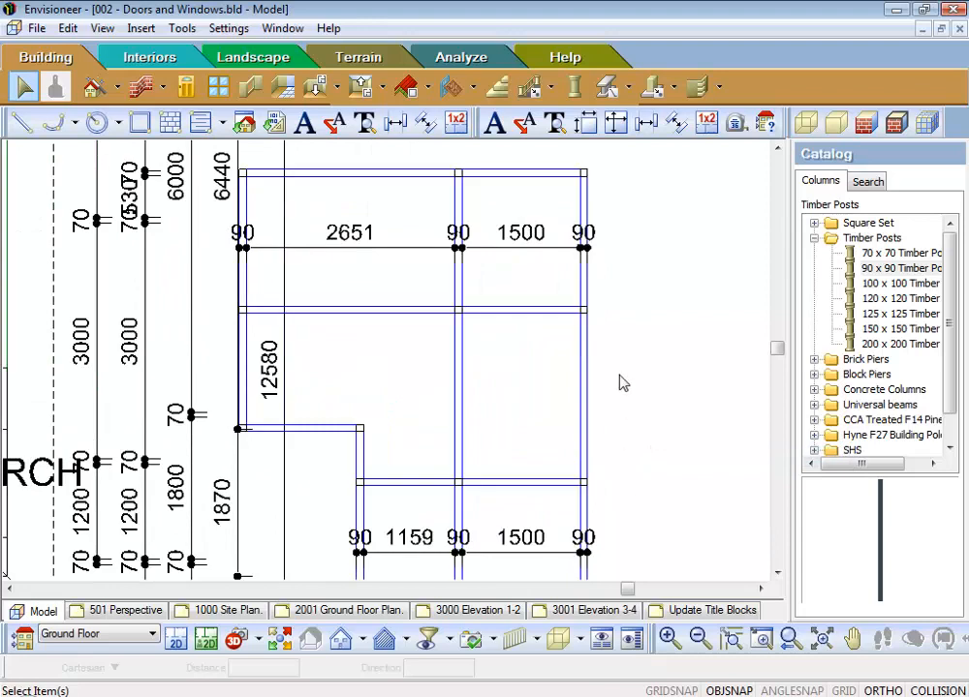
scroll(614, 314, down, 2)
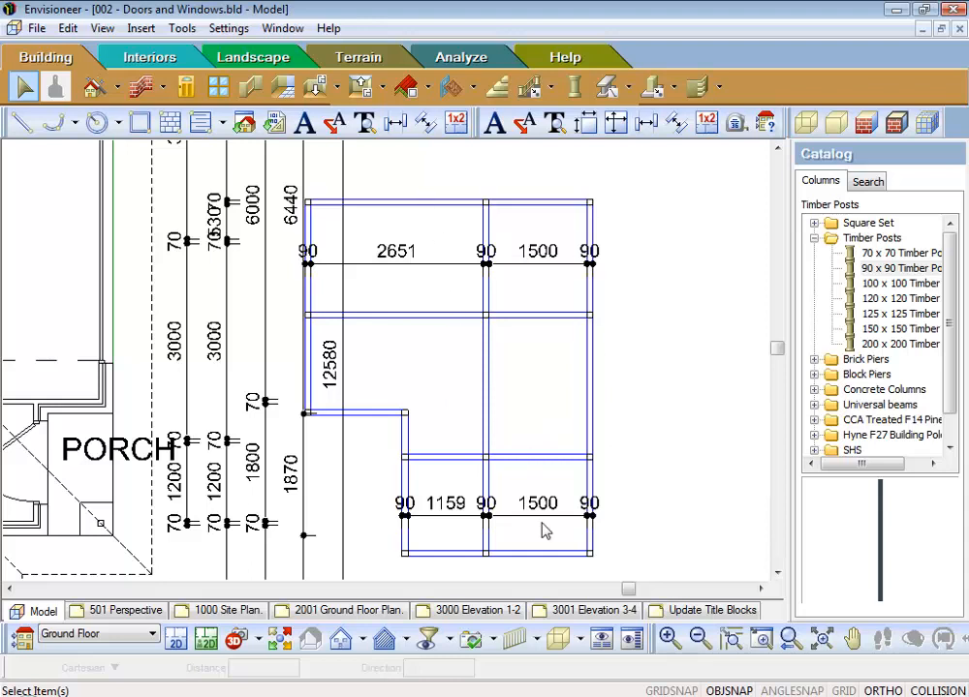
click(589, 388)
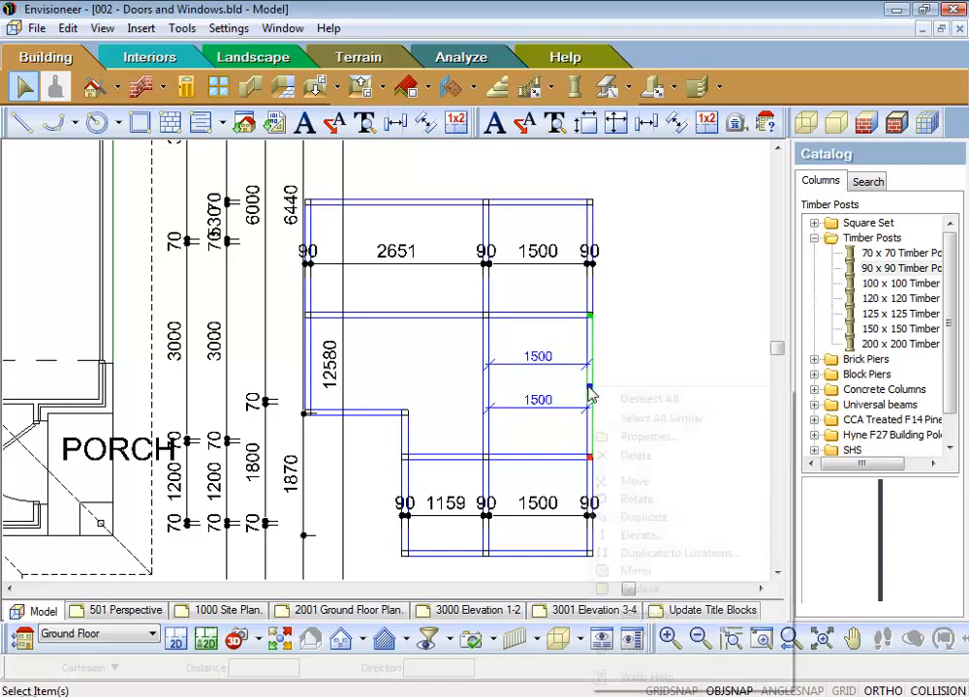
right_click(588, 389)
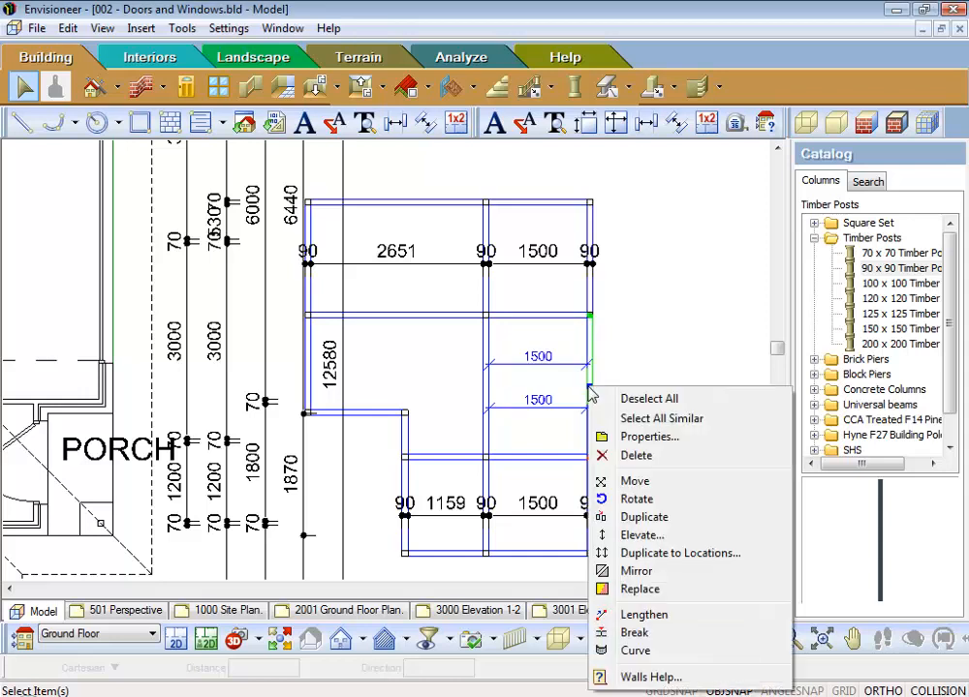
click(638, 419)
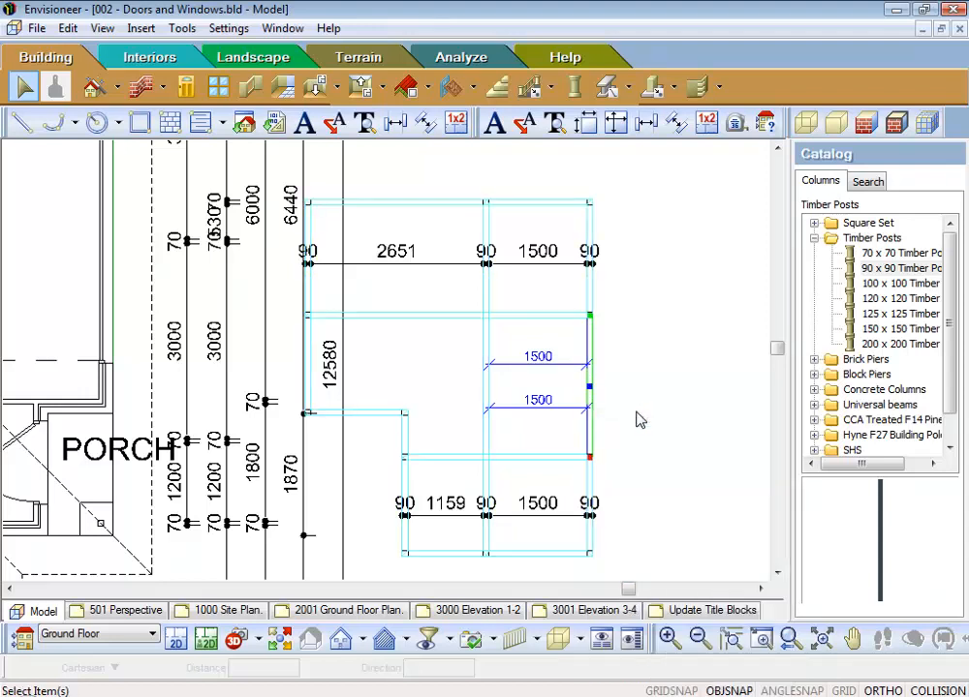
right_click(495, 346)
click(542, 396)
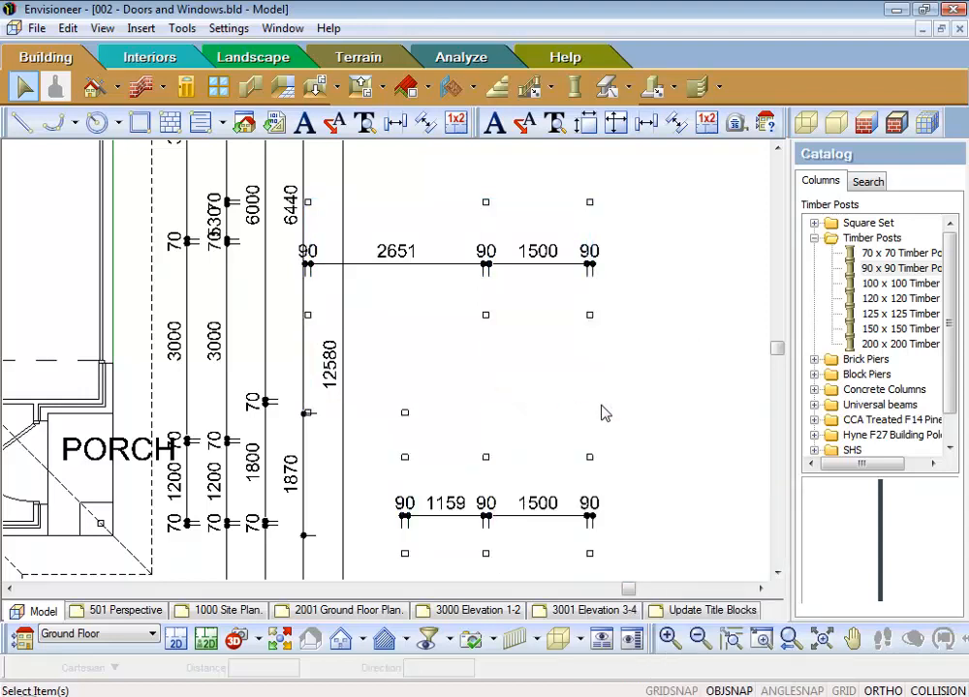
- Hide Dimensions in the view filter's notation settings
click(427, 640)
click(464, 156)
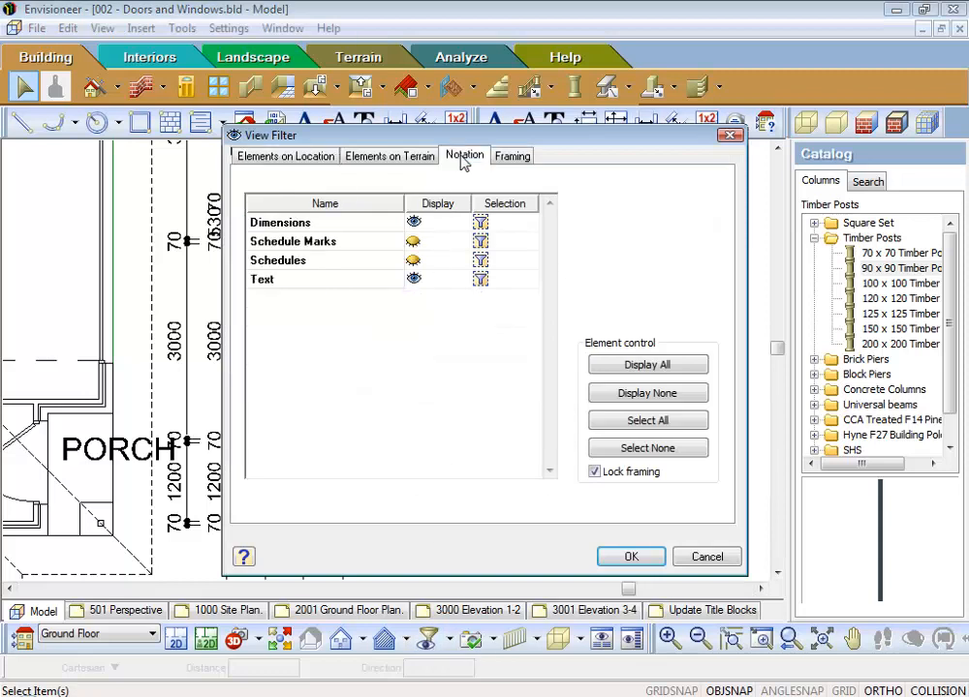
click(414, 223)
click(630, 557)
- View the house in 3D from outside and look closely at the timber posts beside the garage
scroll(565, 355, down, 1)
scroll(565, 355, down, 1)
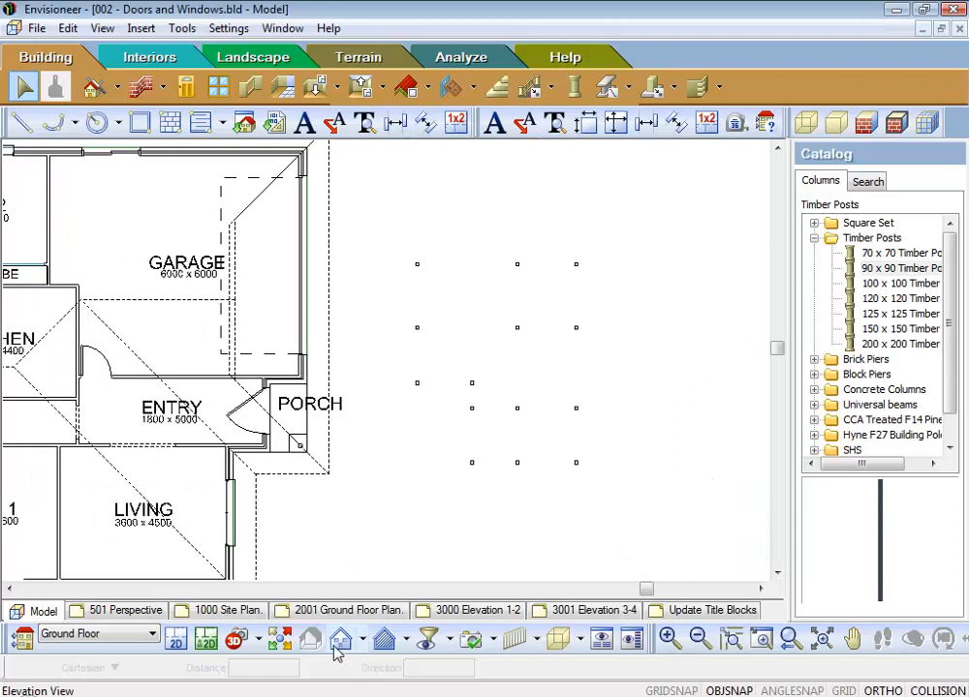
click(310, 639)
click(520, 380)
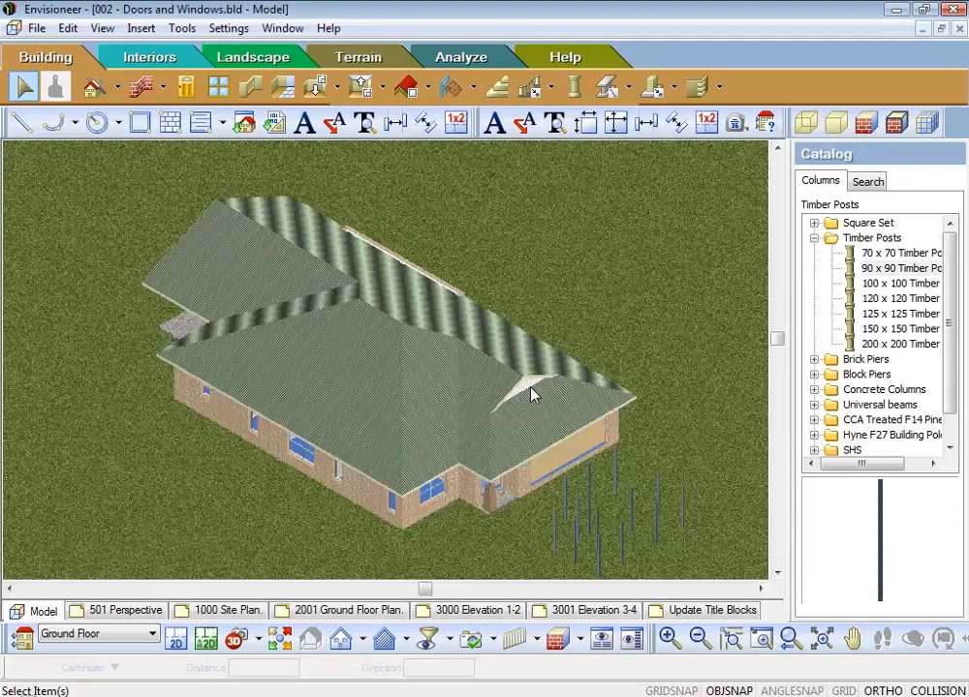
scroll(718, 556, up, 5)
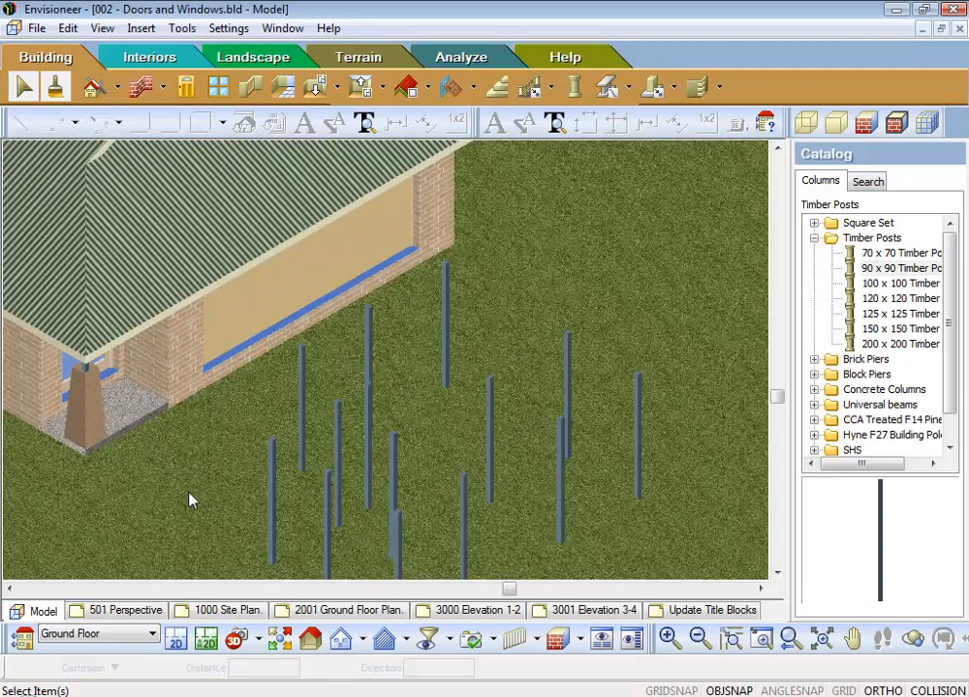
click(178, 642)
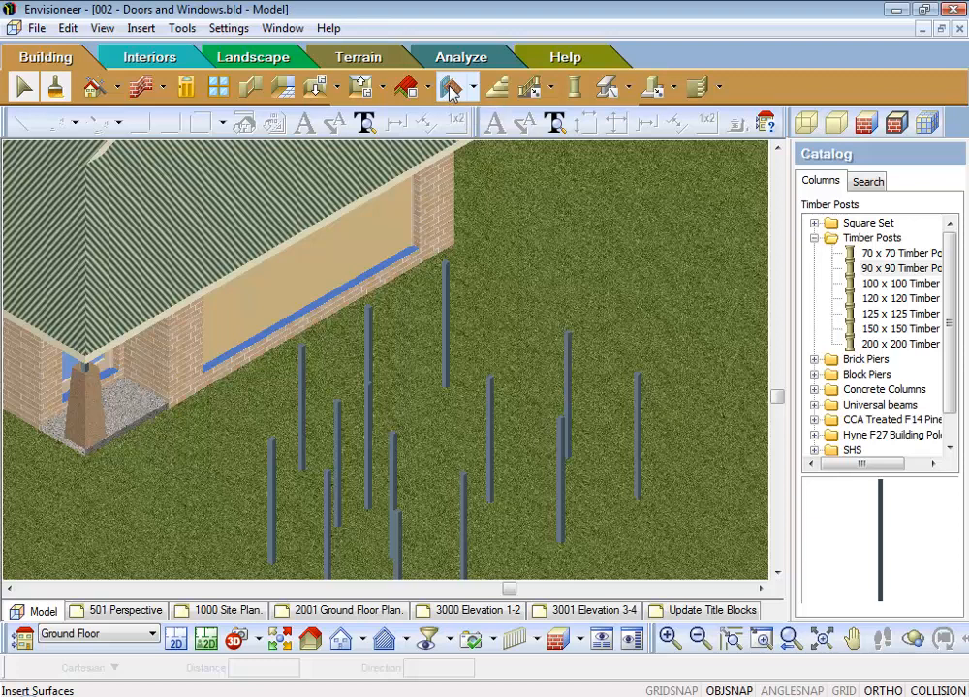
click(614, 93)
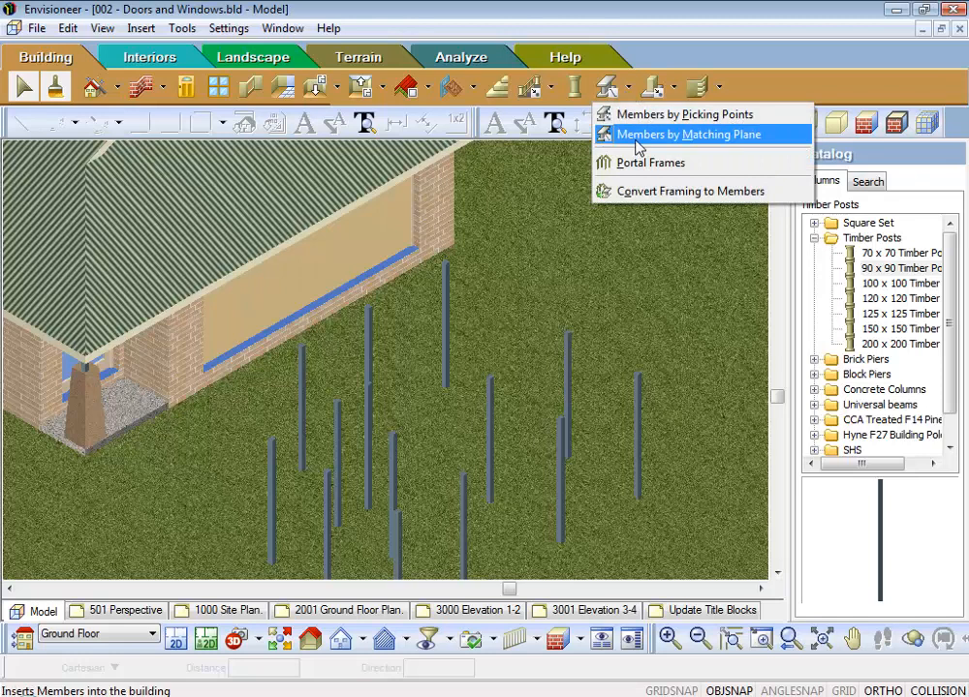
click(550, 348)
click(535, 338)
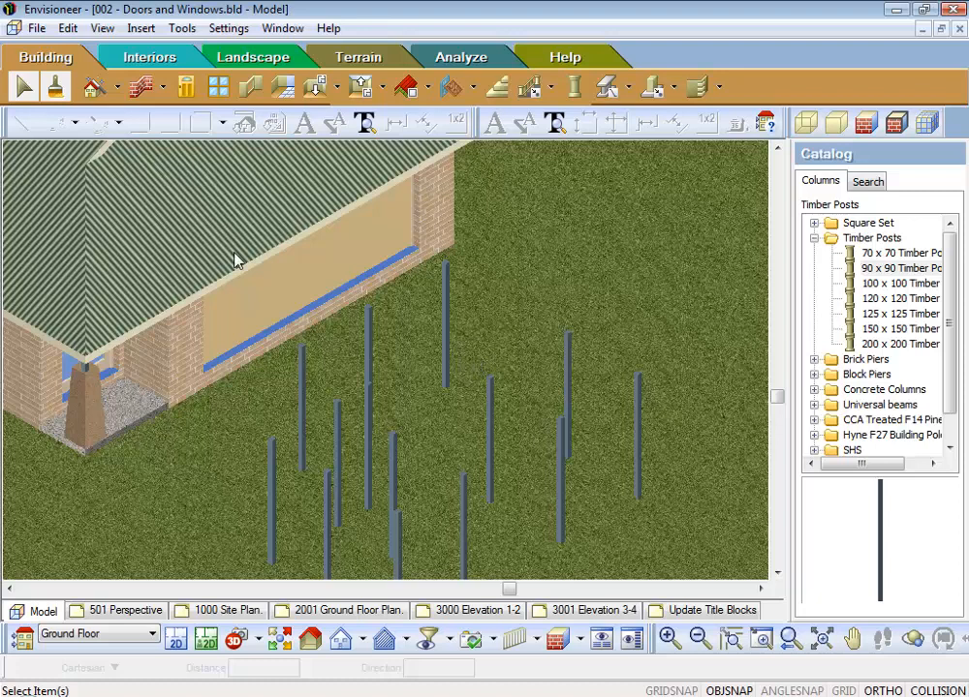
click(141, 86)
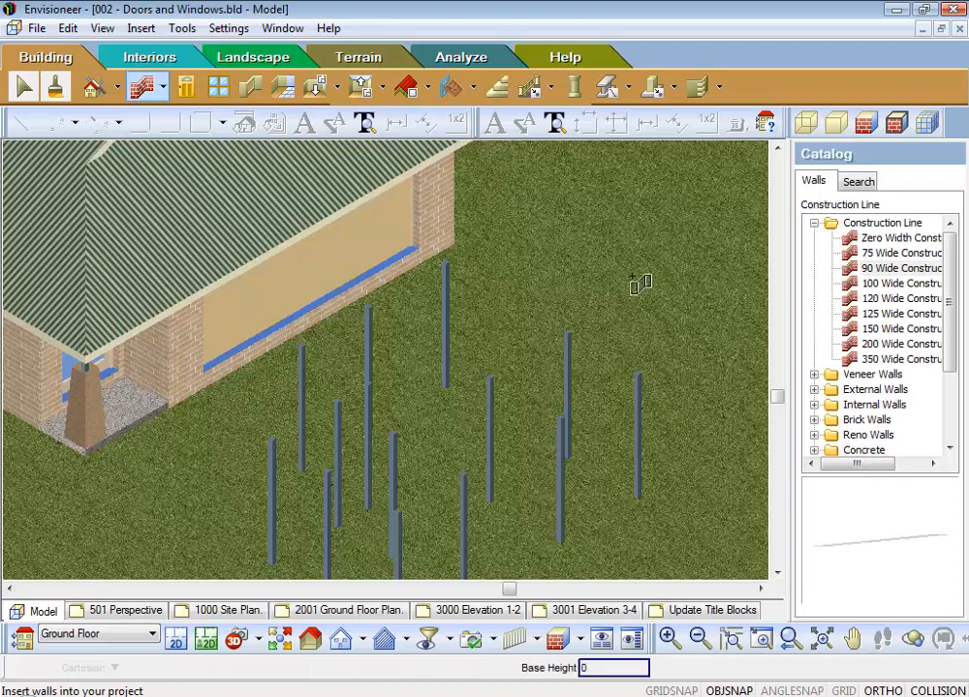
right_click(547, 307)
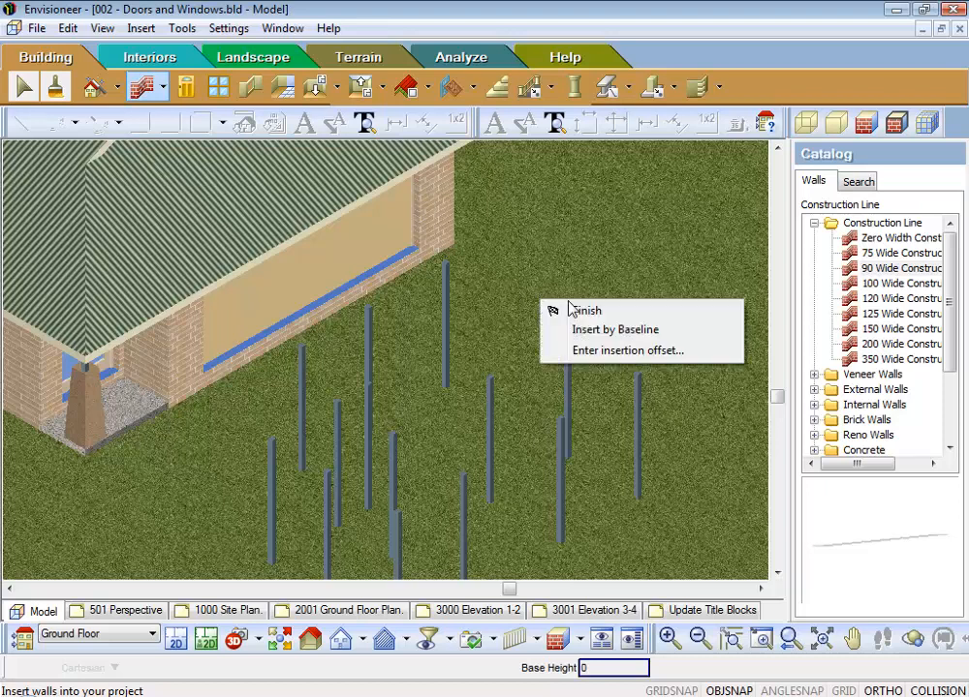
click(571, 309)
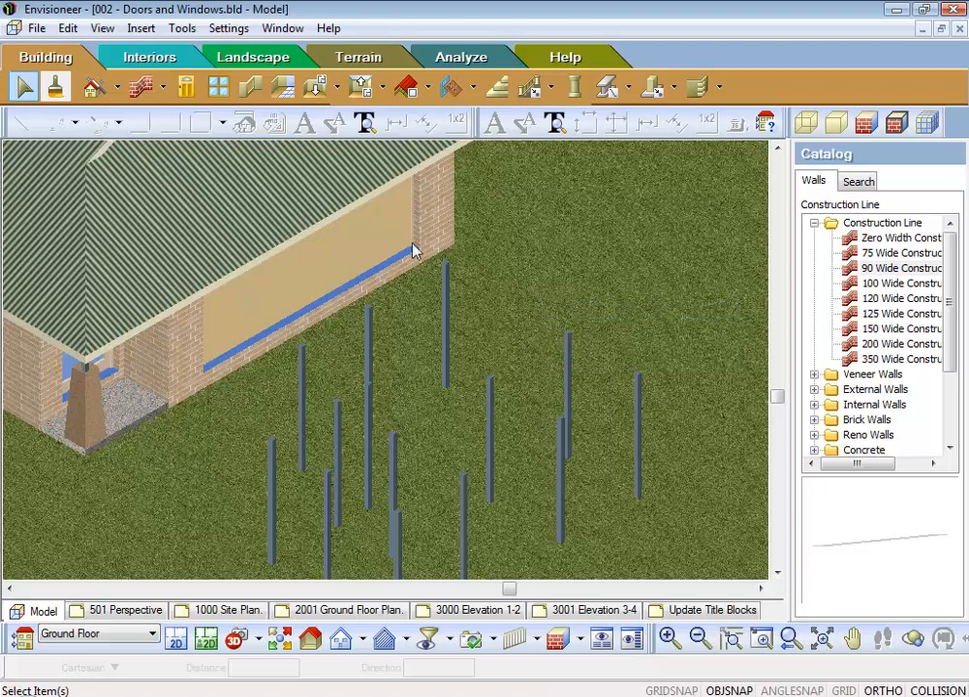